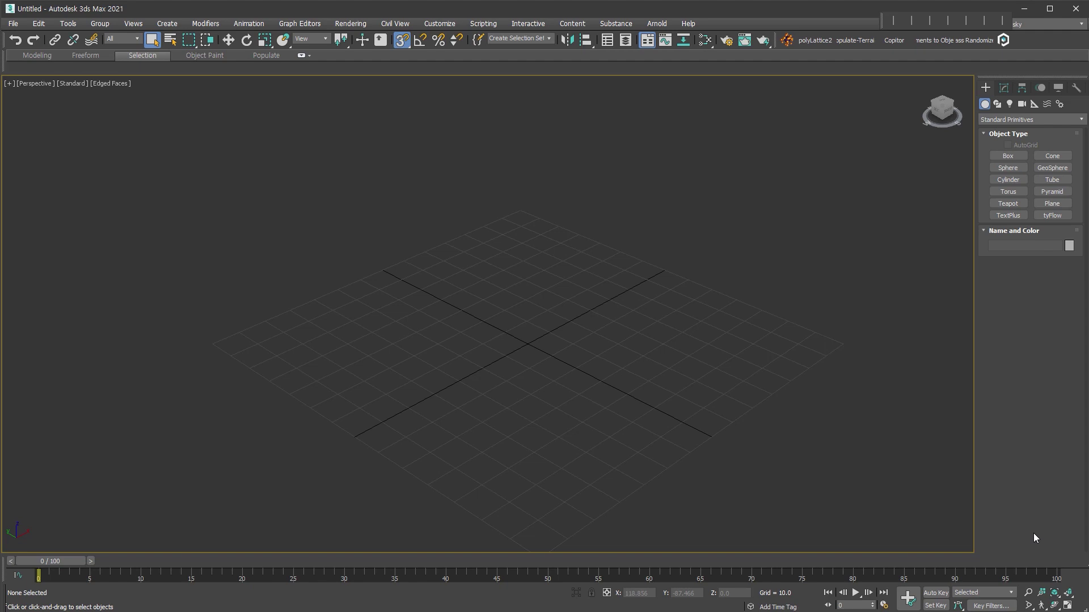
right_click(571, 291)
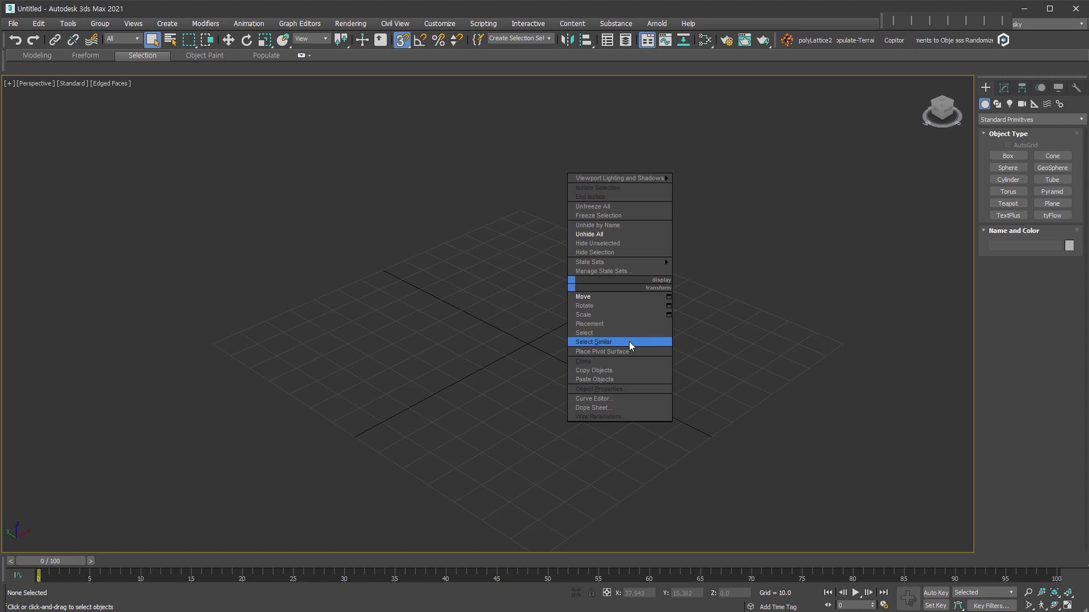
click(628, 341)
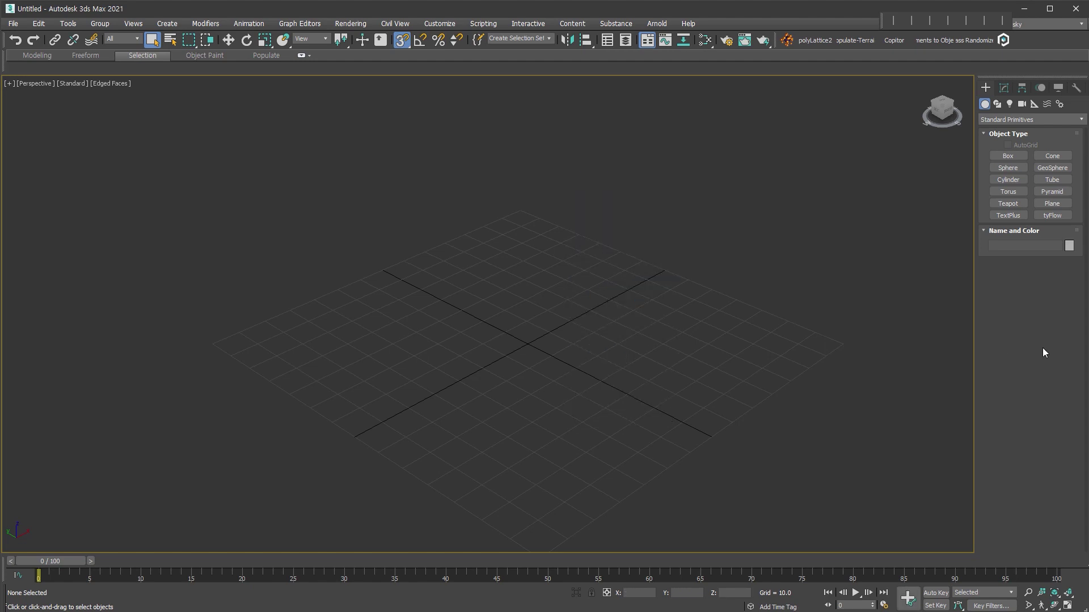
Turn off random color assignment for new objects.
click(1069, 247)
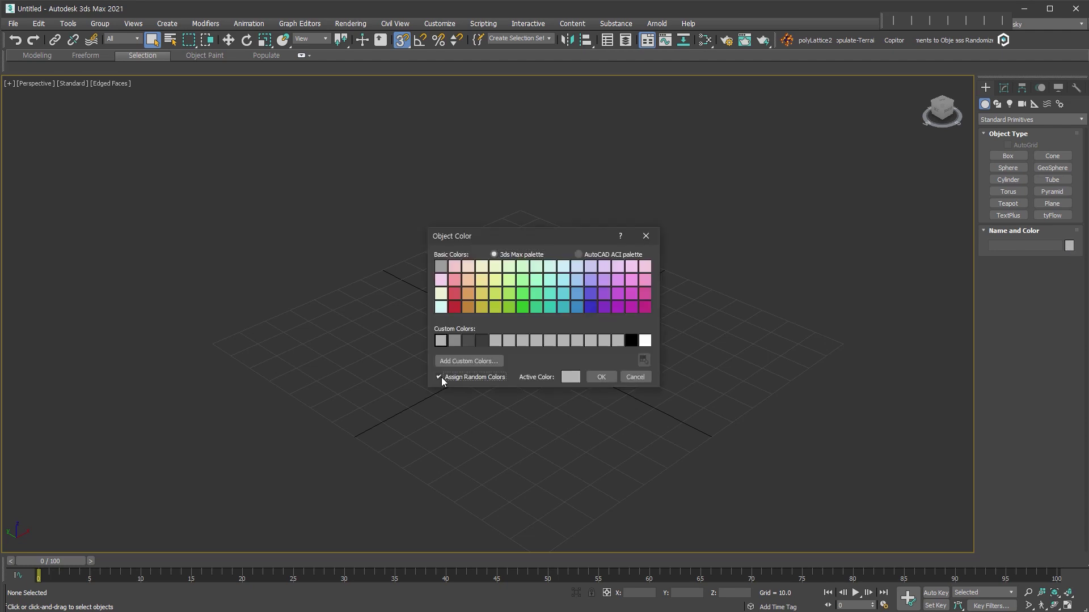
click(594, 376)
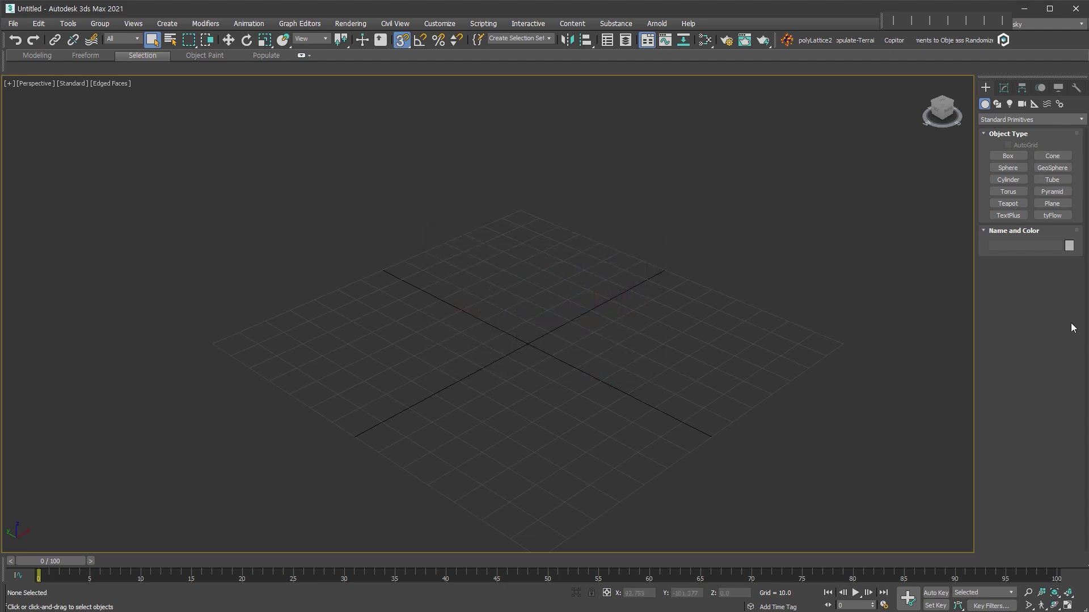
Place four Flag objects from the JOYCG_OBJ category at different spots on and around the grid.
click(1018, 122)
scroll(1028, 318, down, 3)
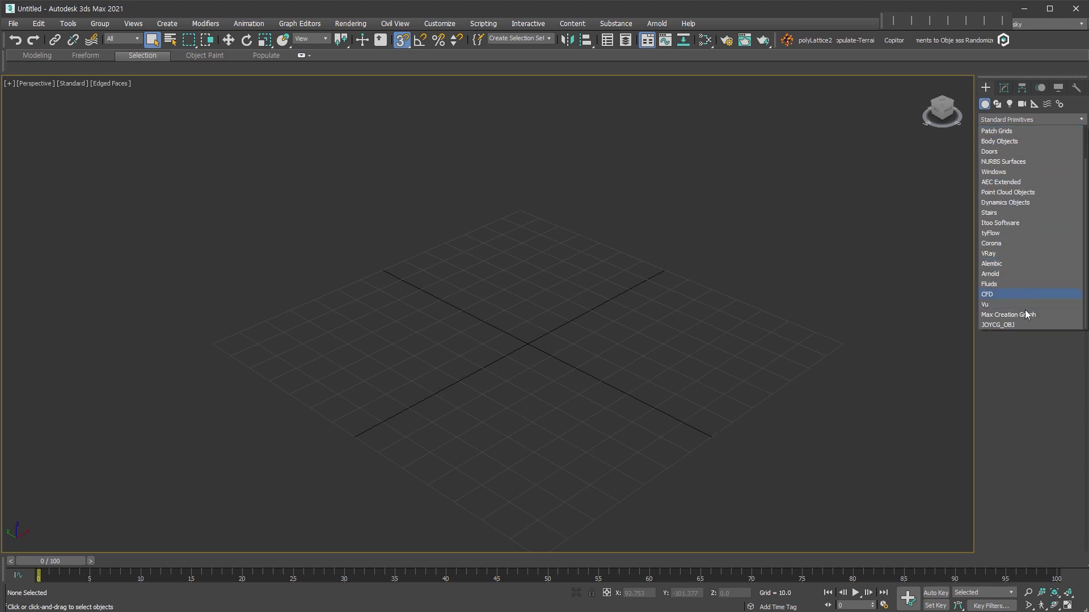
click(1027, 326)
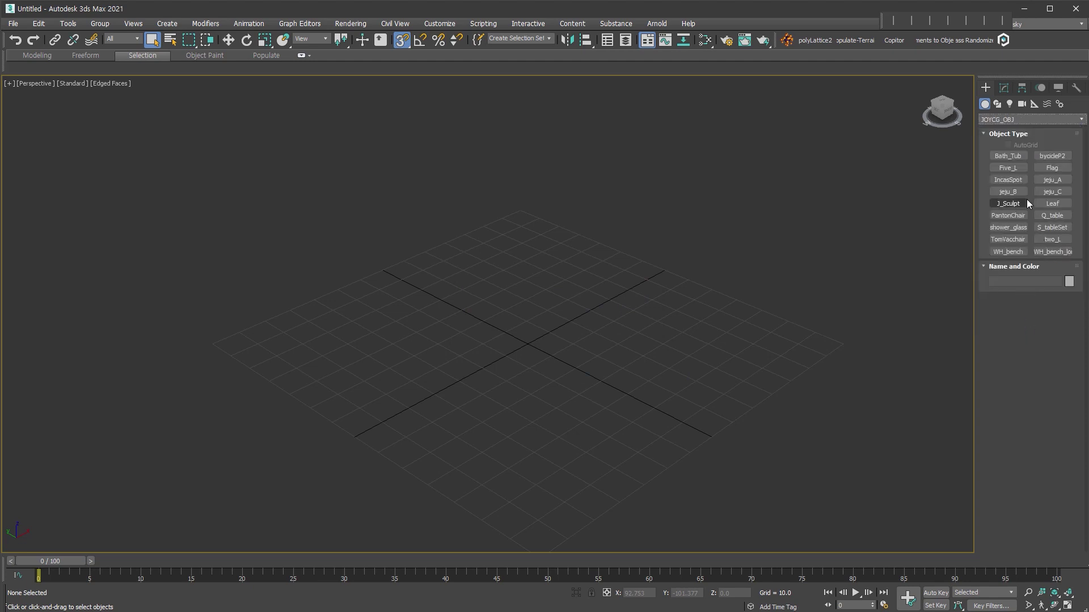
click(1059, 172)
click(763, 311)
click(482, 306)
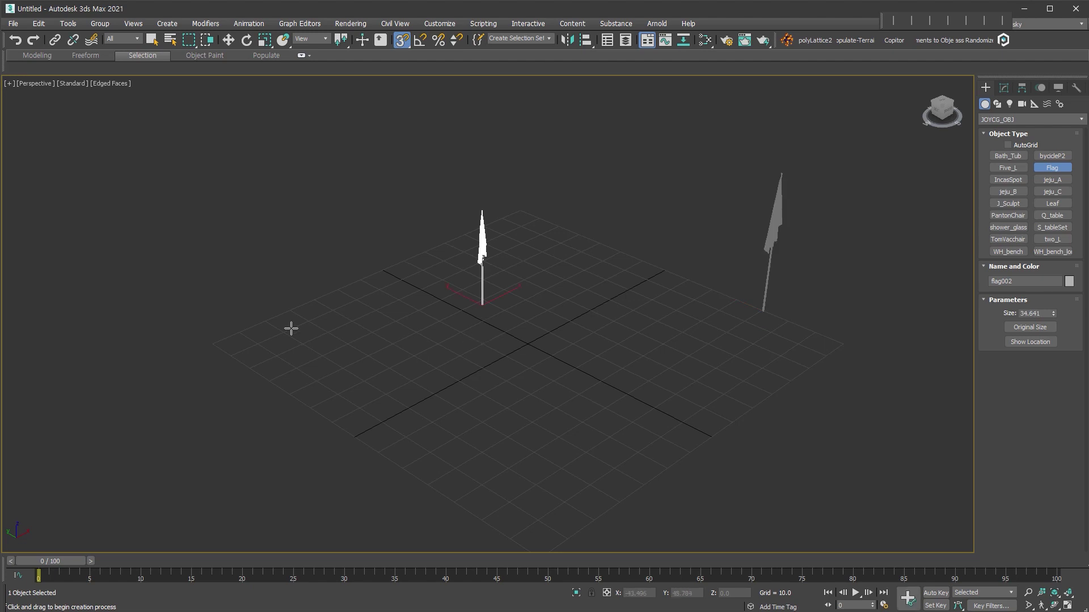
click(246, 362)
scroll(481, 316, down, 3)
click(355, 440)
right_click(712, 369)
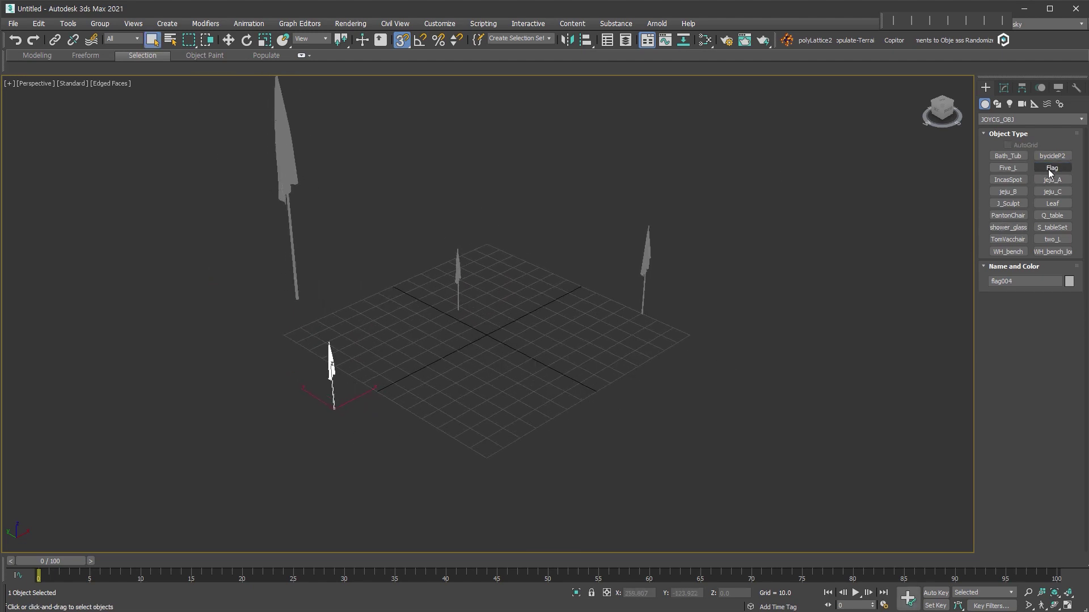
Place five PantonChair objects at different spots on and around the grid.
click(1052, 203)
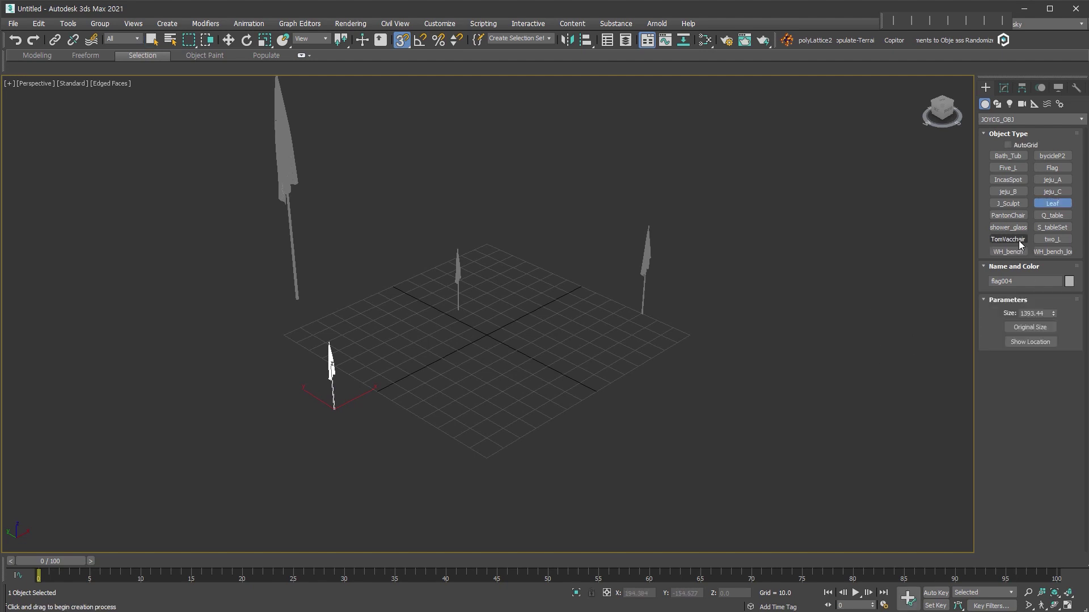
click(1045, 240)
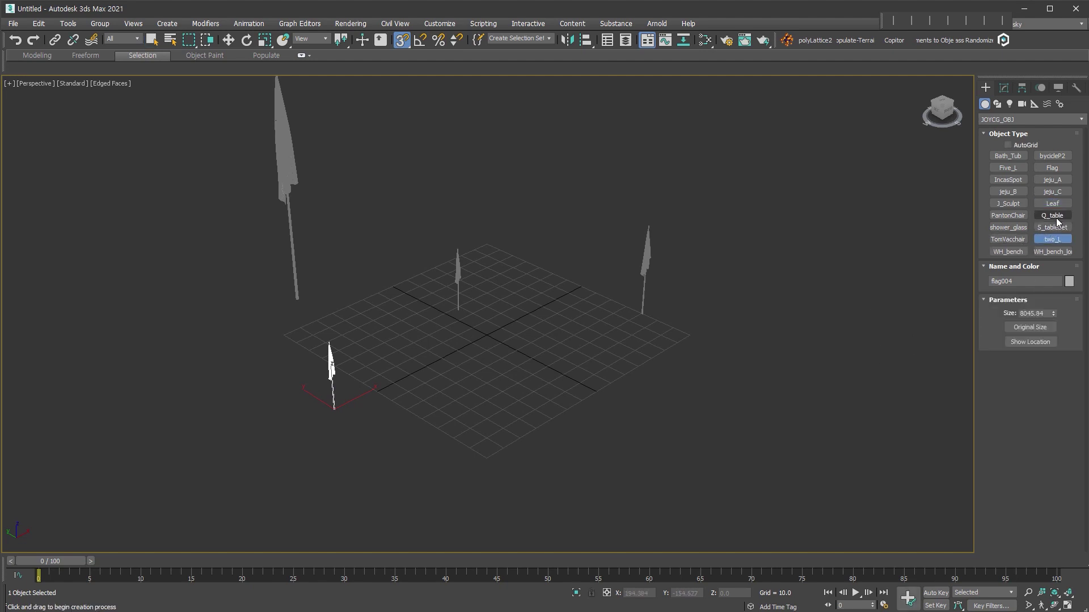
click(1015, 217)
click(832, 364)
click(589, 423)
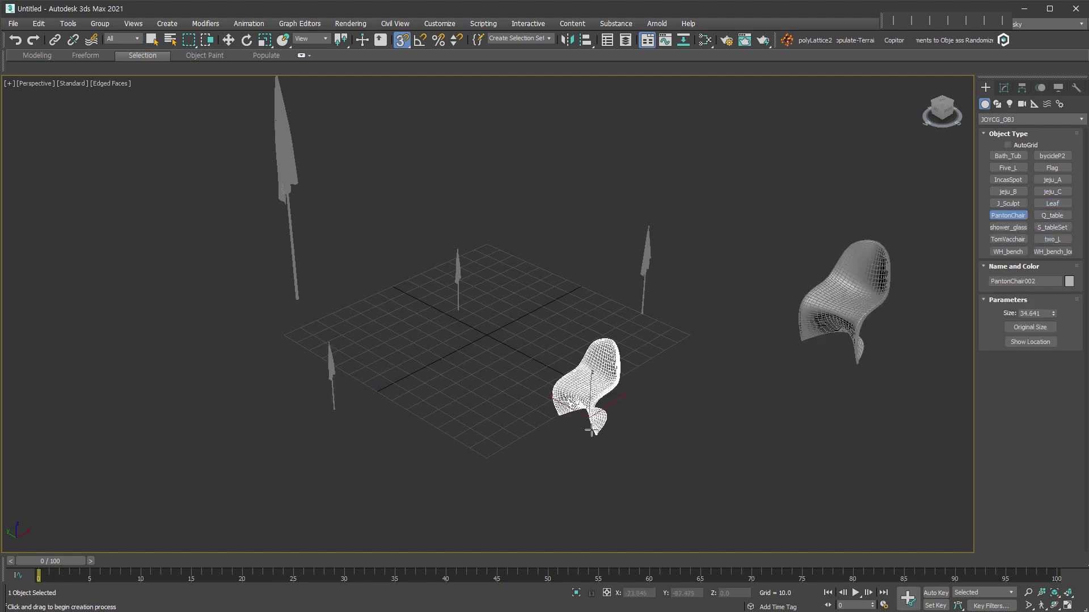
click(530, 276)
click(229, 360)
click(312, 454)
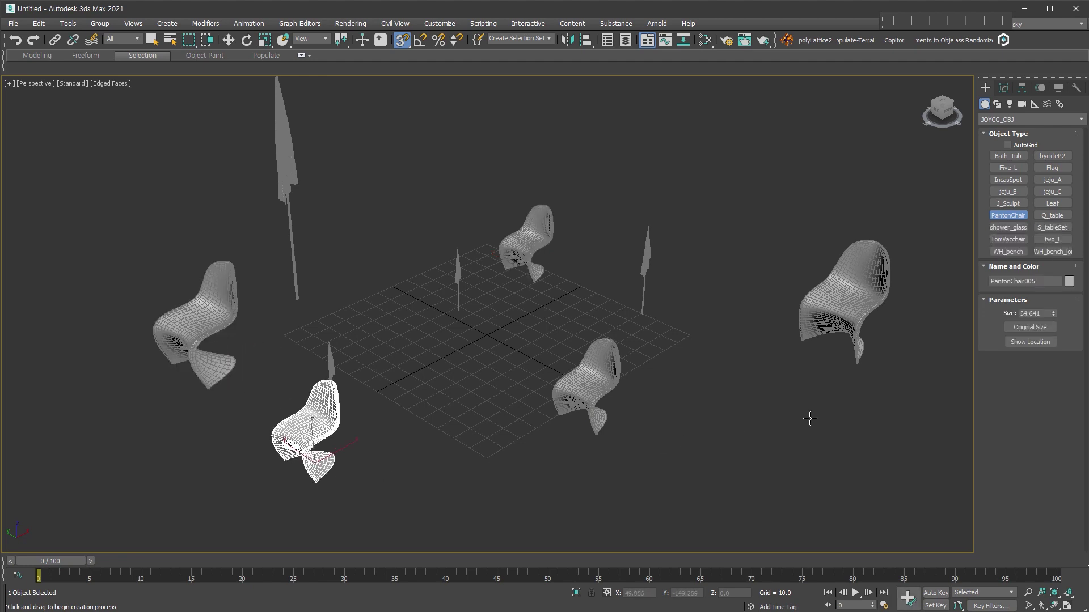
Place four TomVacchair objects at free spots among the other chairs and flags.
click(1019, 239)
drag(758, 443, 761, 456)
click(457, 391)
click(433, 201)
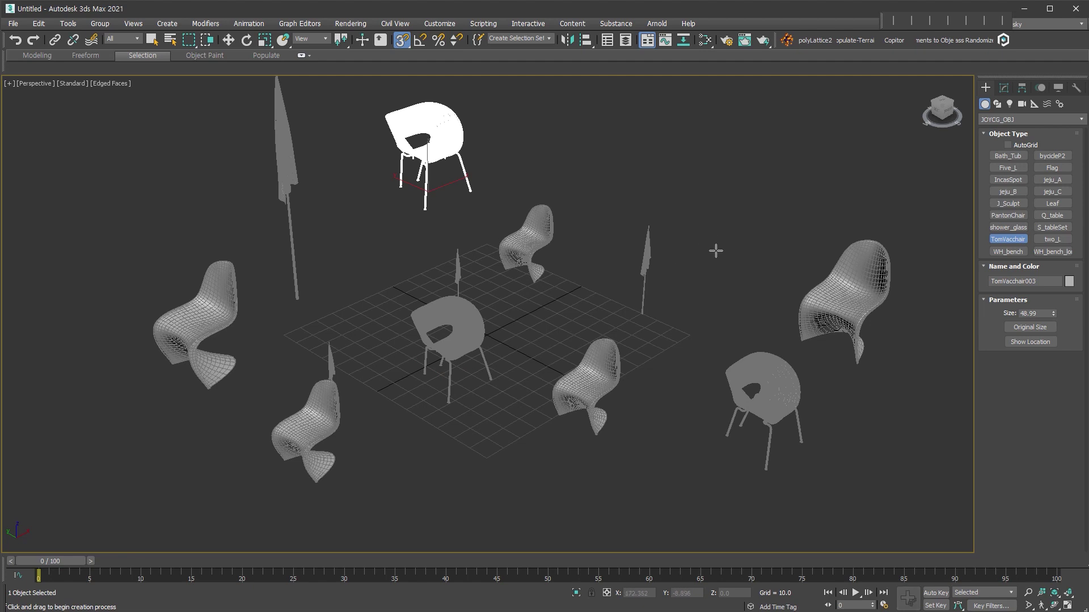
click(716, 244)
right_click(825, 431)
middle_drag(826, 431, 815, 442)
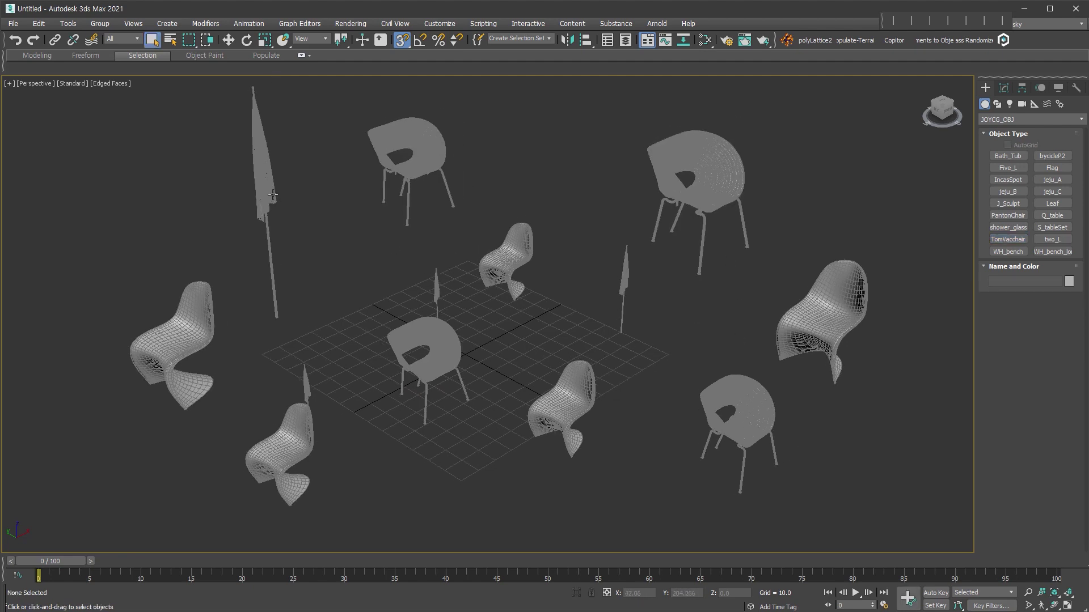
Select all TomVacchair objects by running Select Similar on the front one.
click(757, 421)
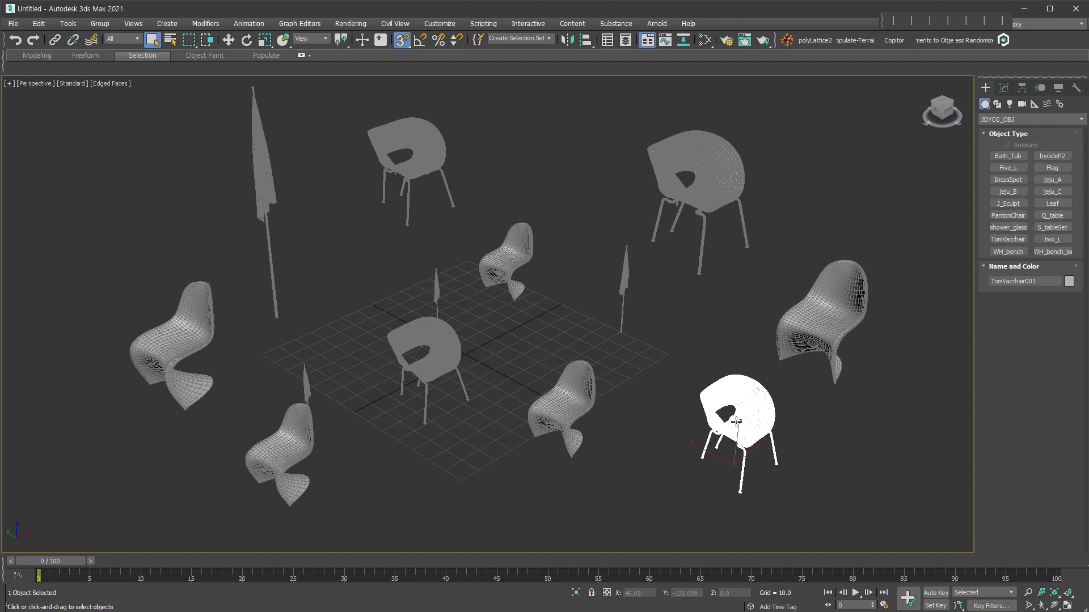
right_click(717, 400)
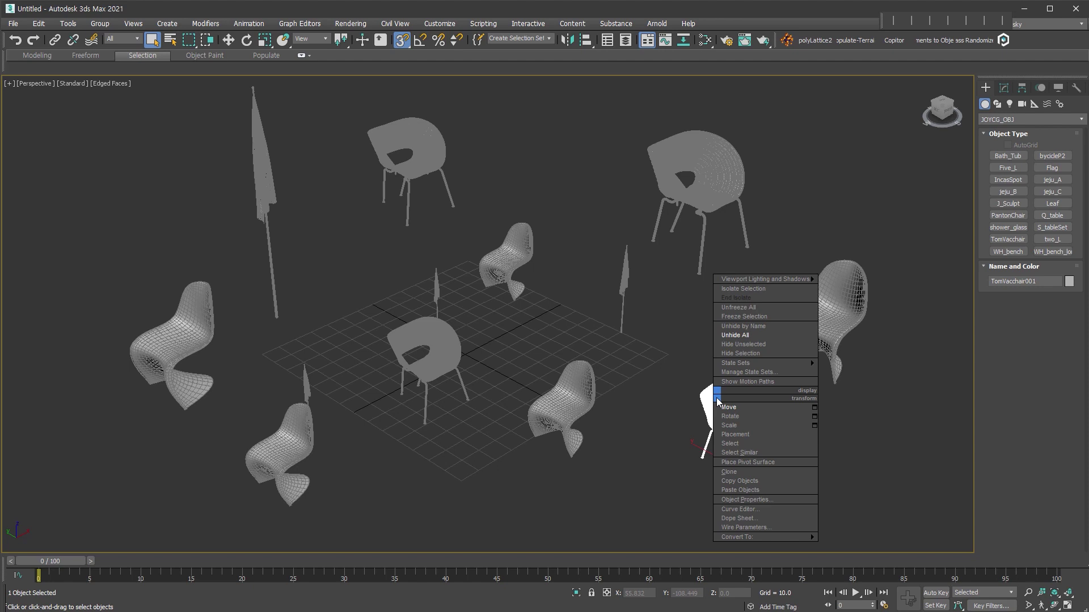
click(775, 453)
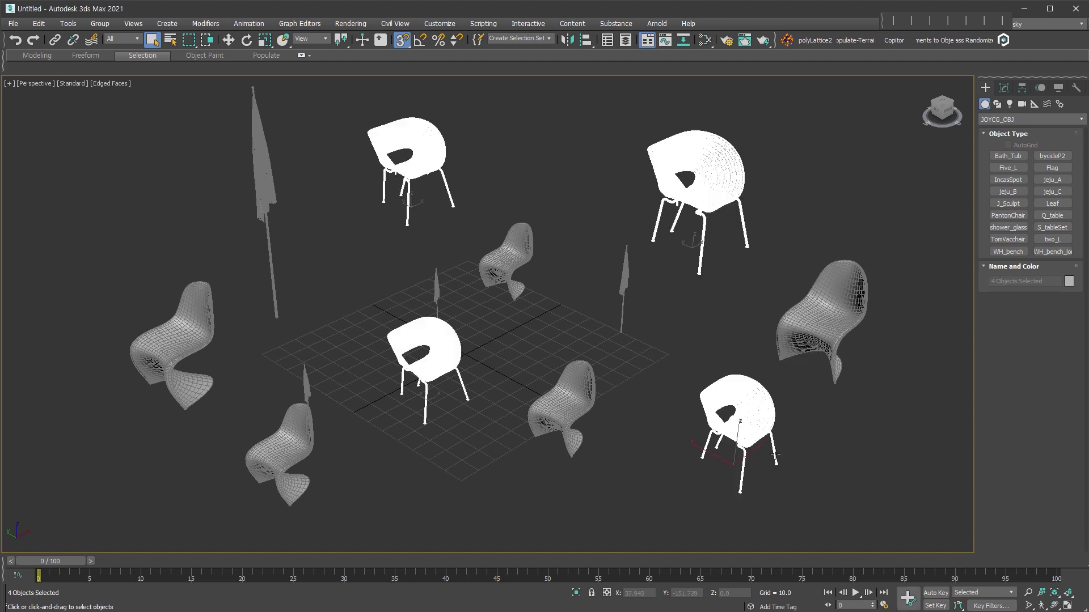
Select all flags by running Select Similar on flag001.
click(638, 297)
click(623, 289)
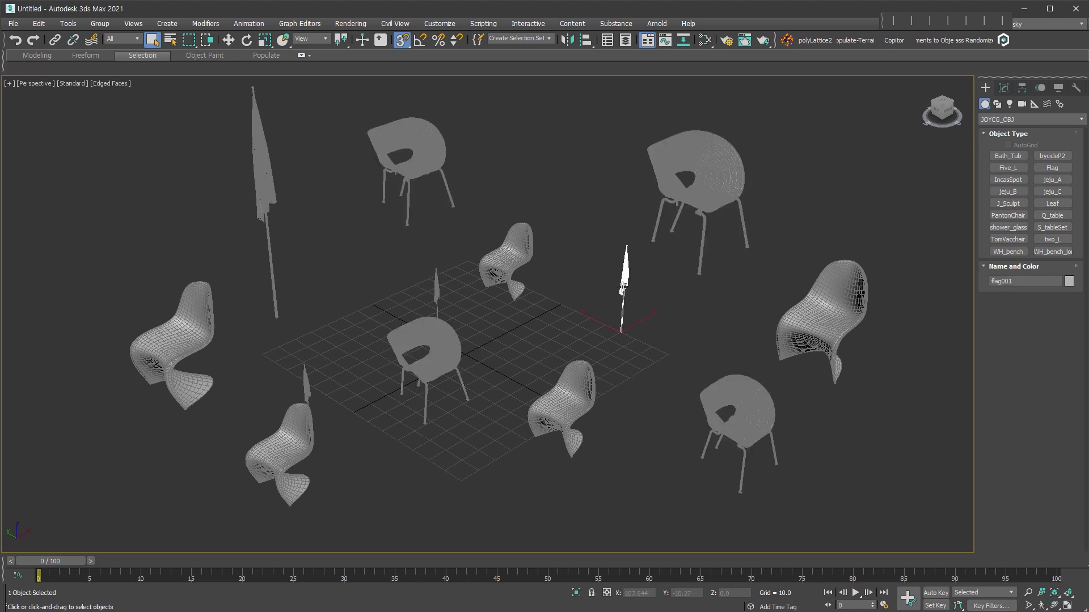
right_click(622, 289)
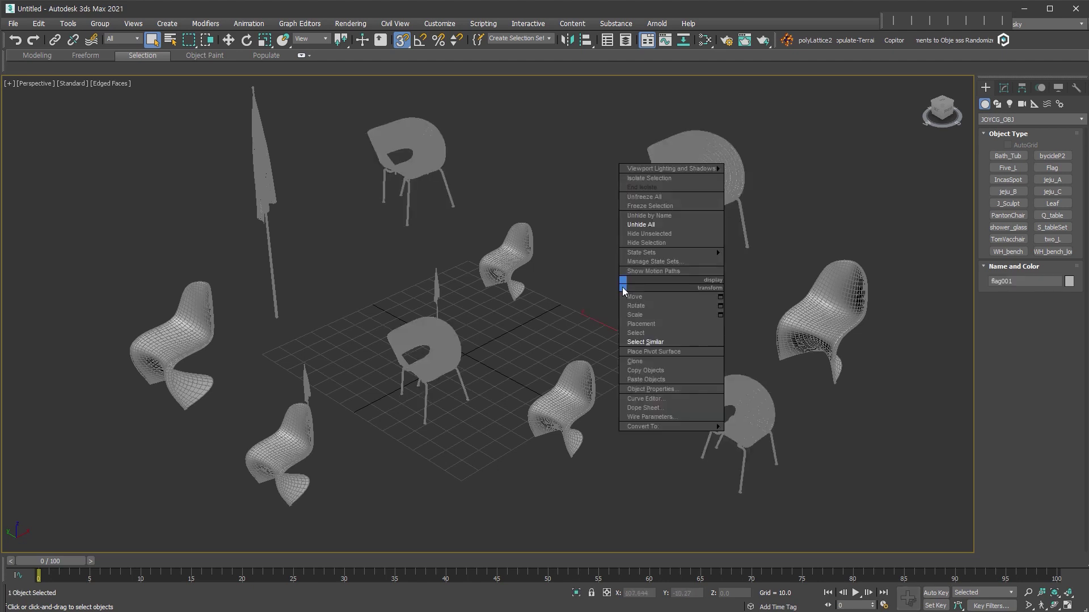
click(690, 342)
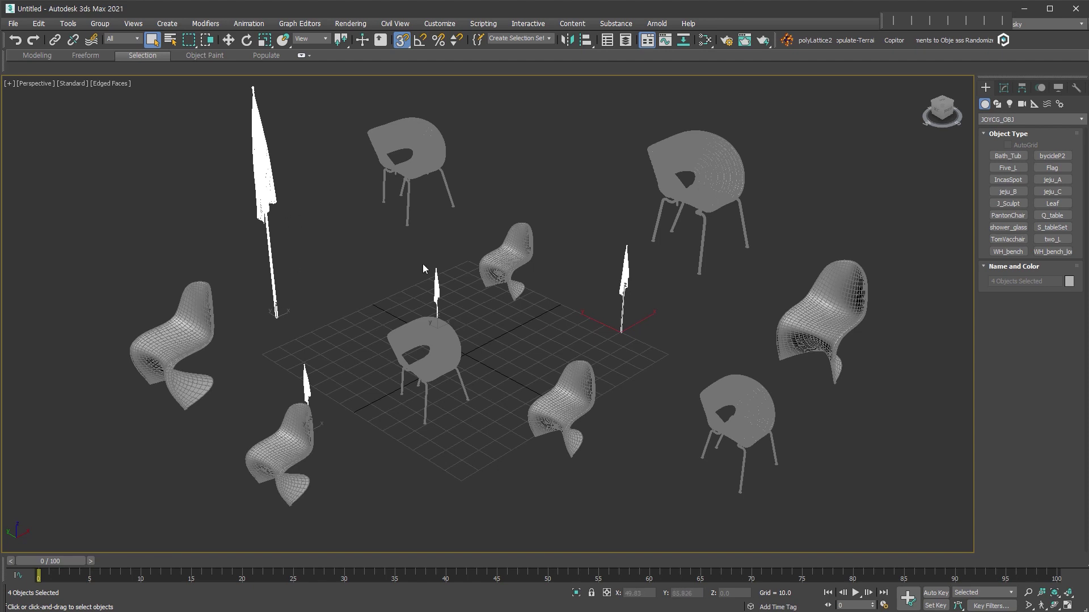
Select all PantonChair objects with Select Similar on the front one, and clear the selection.
click(278, 457)
right_click(278, 457)
click(324, 520)
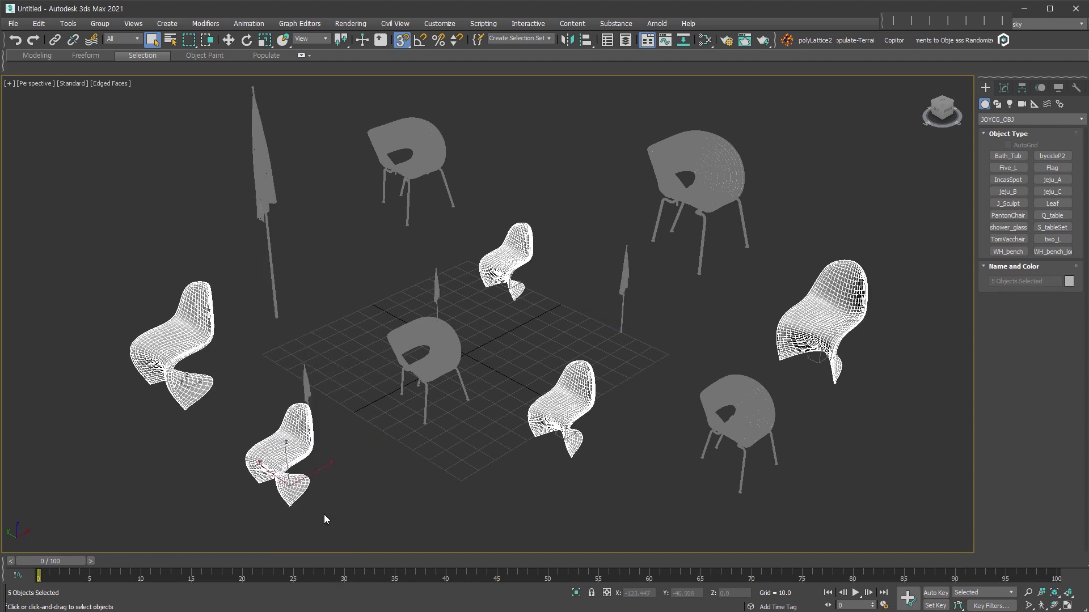
click(663, 319)
Add a Linked XForm modifier to PantonChair001 and run Select Similar on that chair.
click(841, 304)
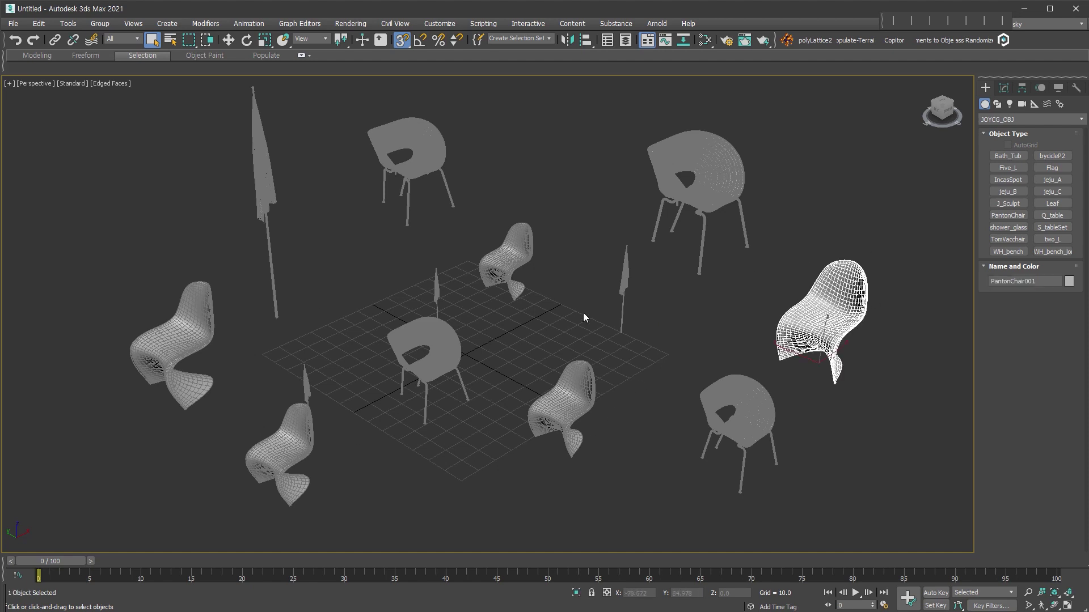
click(1005, 88)
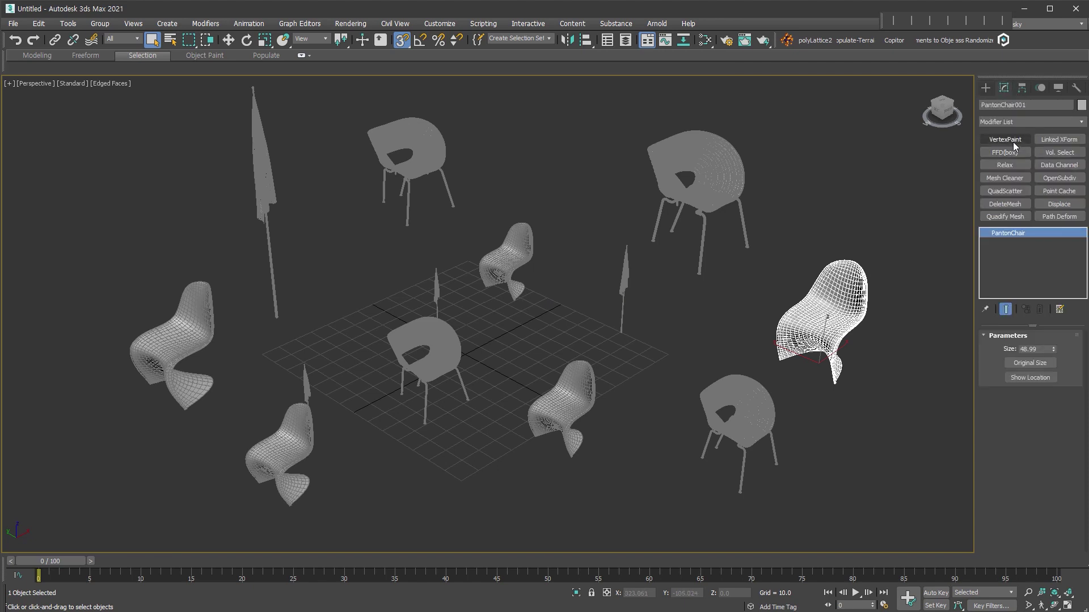
click(1057, 140)
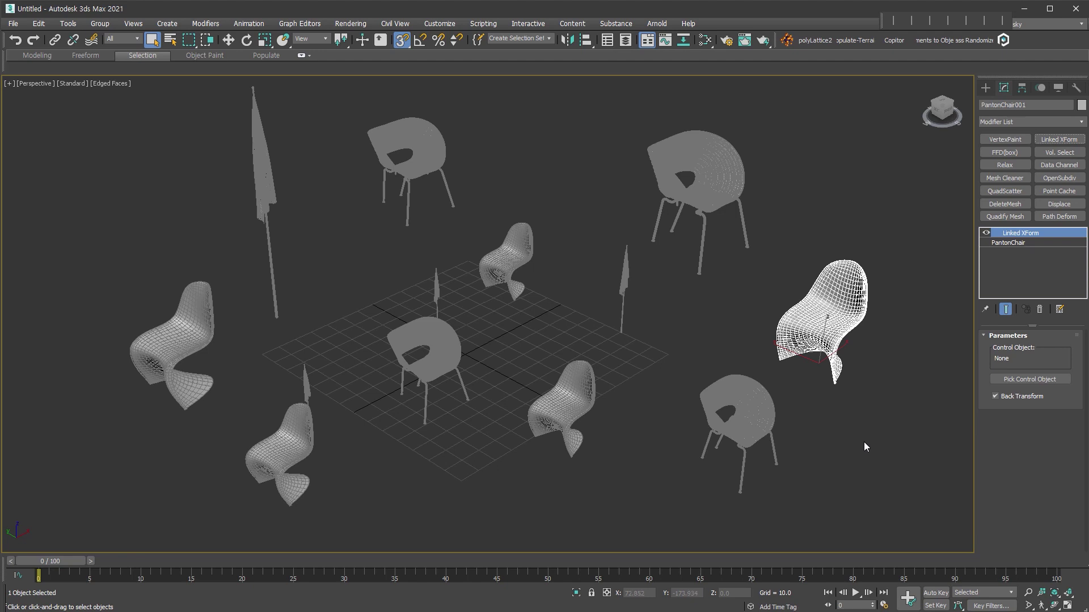
right_click(817, 316)
click(852, 372)
Run Select Similar on PantonChair002 to select the chairs without a modifier, and clear the selection.
click(565, 403)
right_click(565, 403)
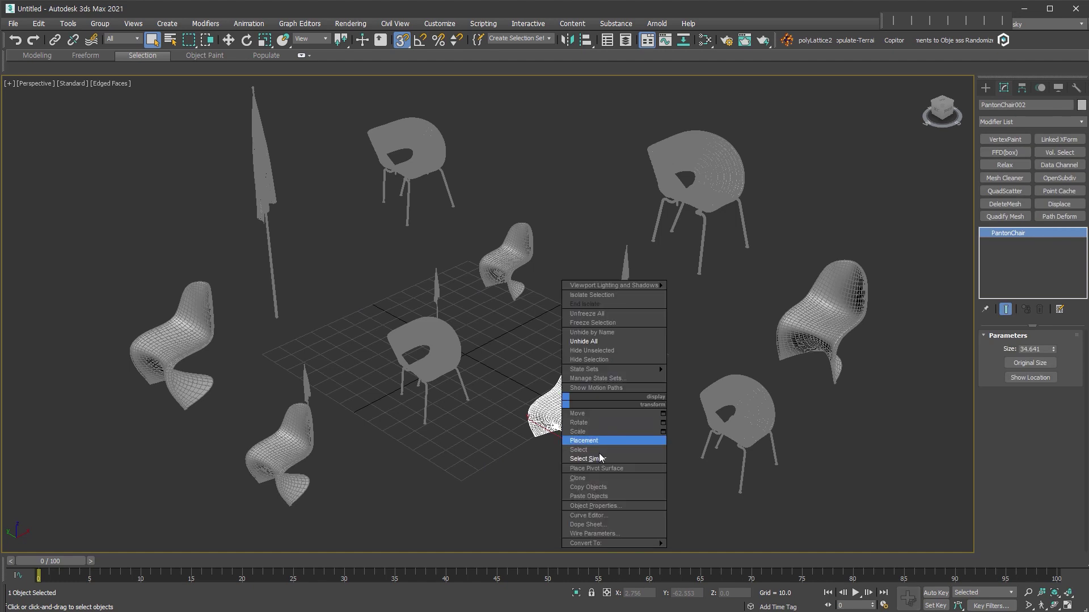
click(603, 460)
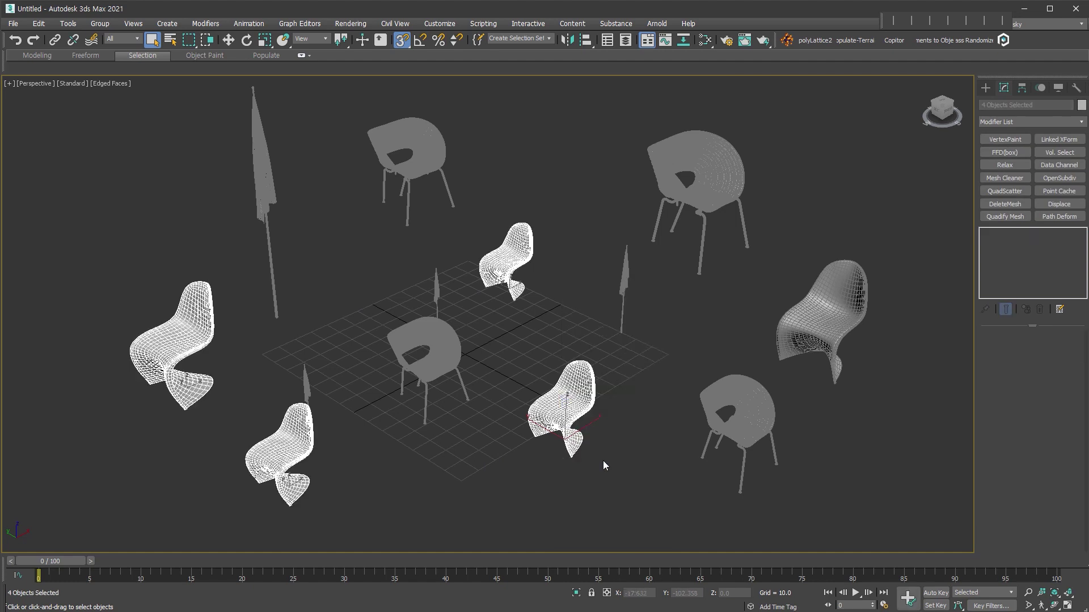
click(881, 339)
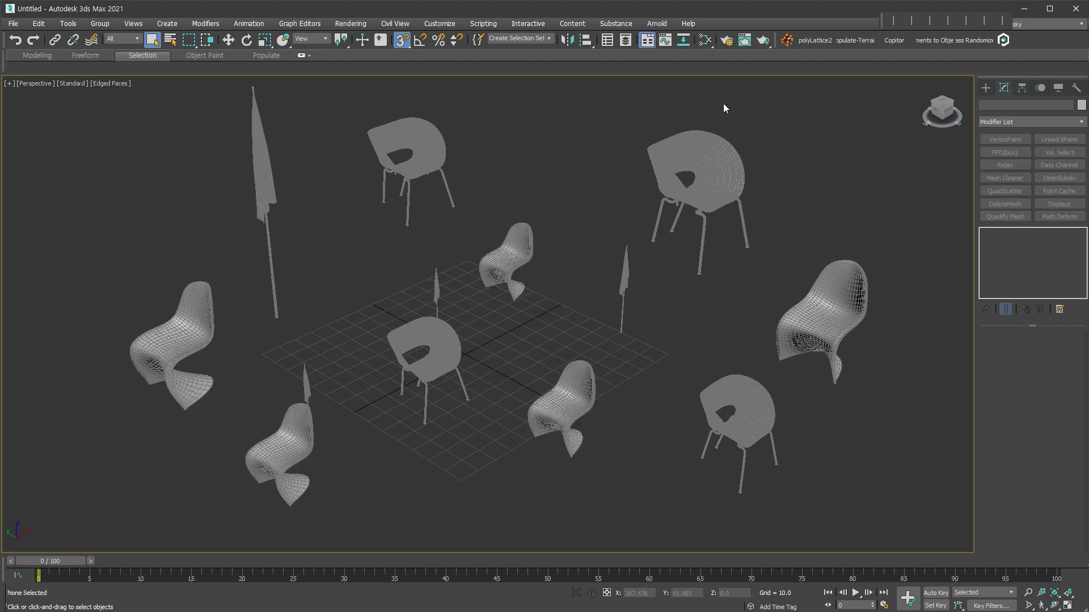
Open the Layer Explorer and put PantonChair002 and PantonChair003 on a new layer, keeping the name Layer001.
click(625, 39)
drag(141, 208, 95, 122)
drag(561, 482, 491, 222)
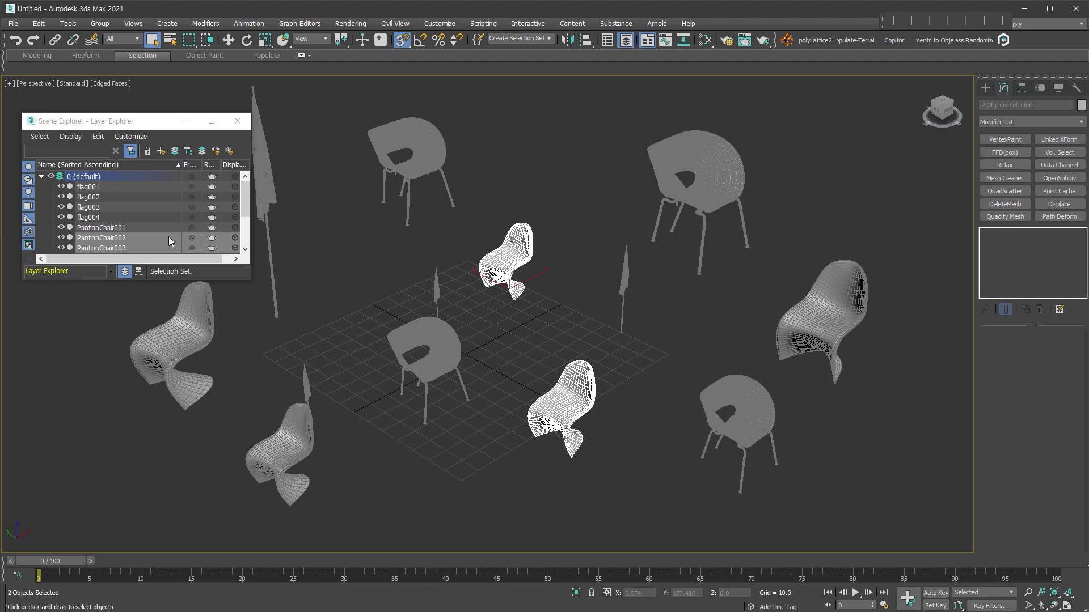
click(163, 152)
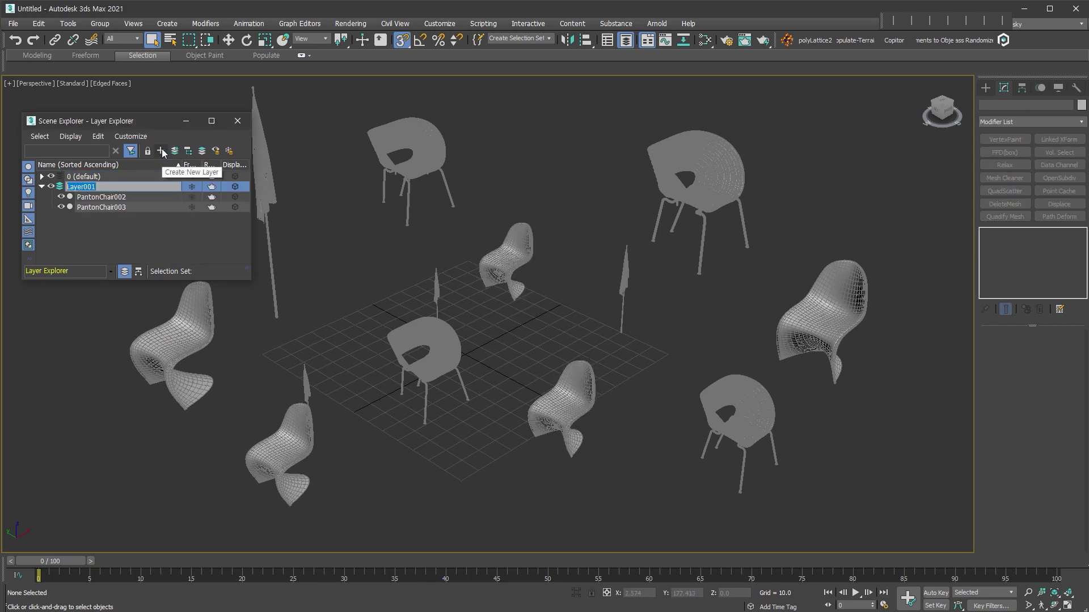
click(88, 227)
Run Select Similar on PantonChair002 in Layer001, and clear the selection.
click(555, 410)
right_click(556, 413)
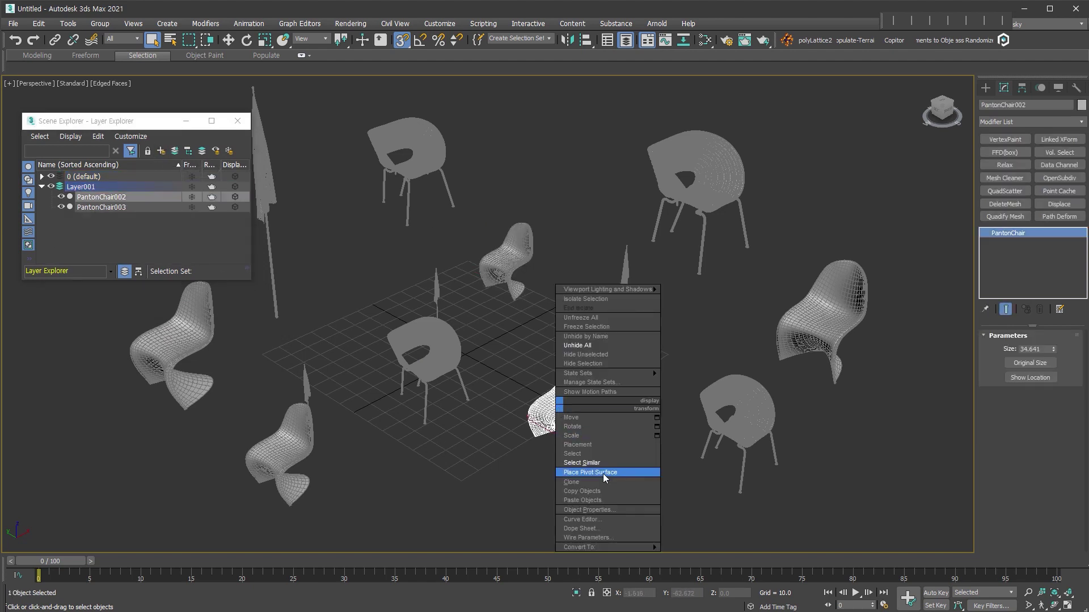
click(566, 469)
click(566, 469)
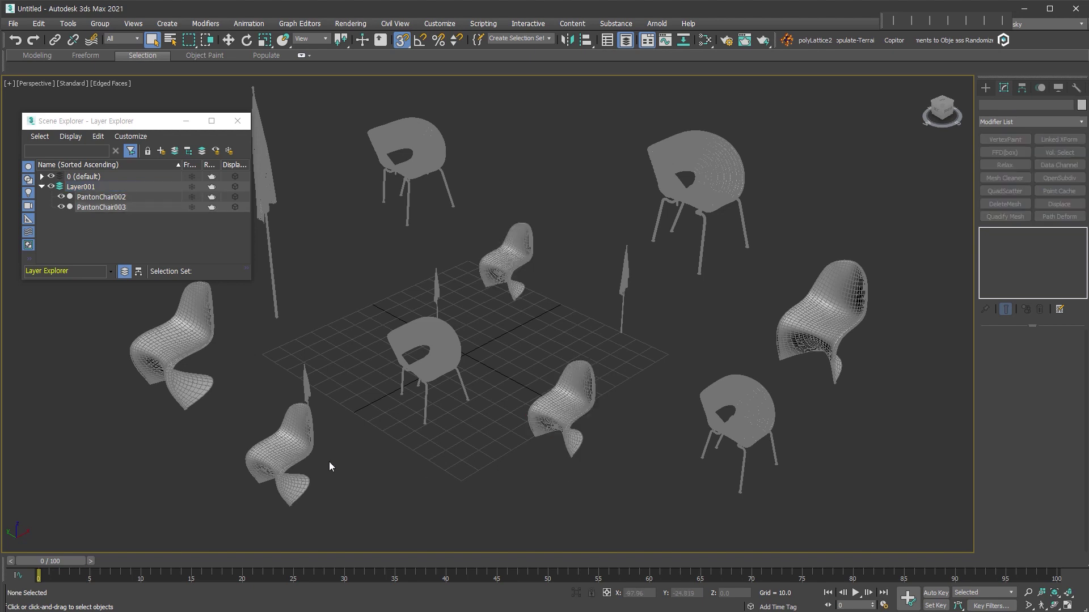
Run Select Similar on PantonChair005 in the default layer, close the Layer Explorer and clear the selection.
click(287, 448)
right_click(388, 452)
click(315, 502)
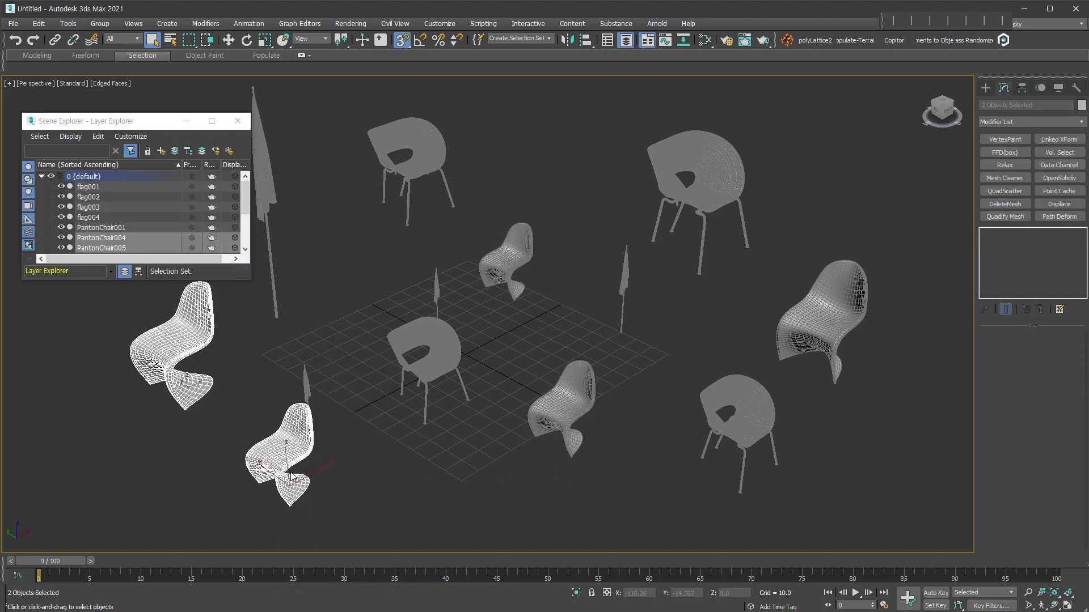
click(237, 121)
click(212, 218)
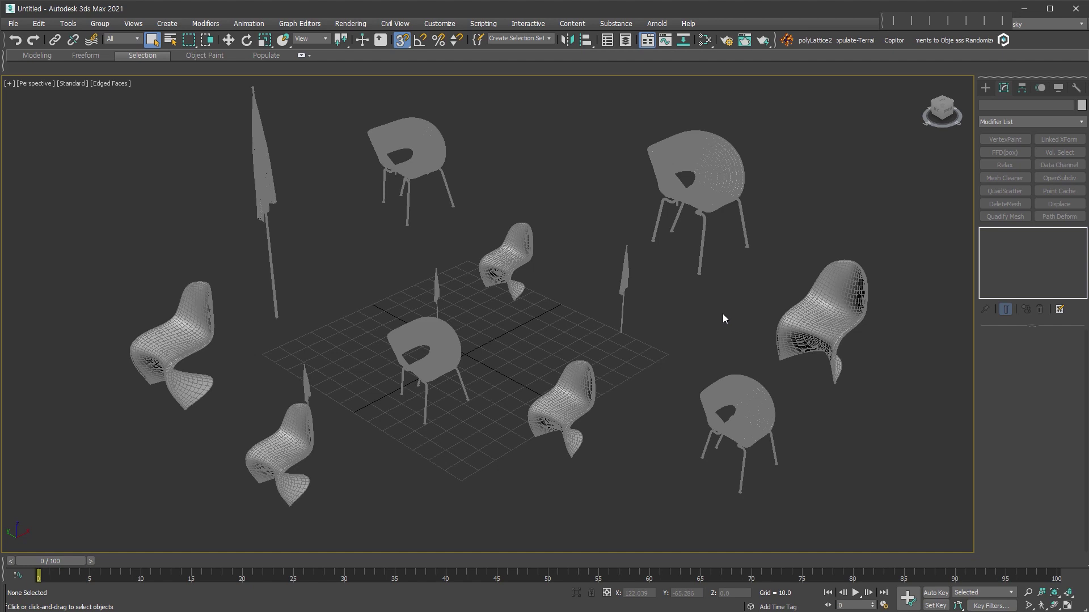
Delete all chairs and flags from the scene.
drag(887, 116, 61, 546)
key(Delete)
scroll(475, 325, up, 5)
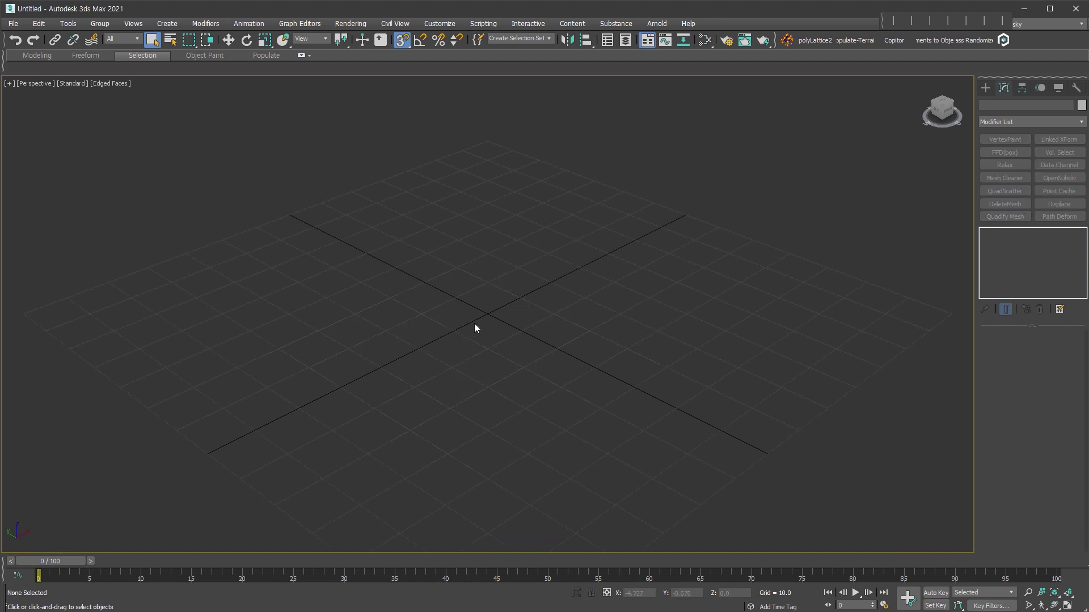
Create a Teapot from the Standard Primitives near the grid's center with a radius of about 34.4.
click(984, 87)
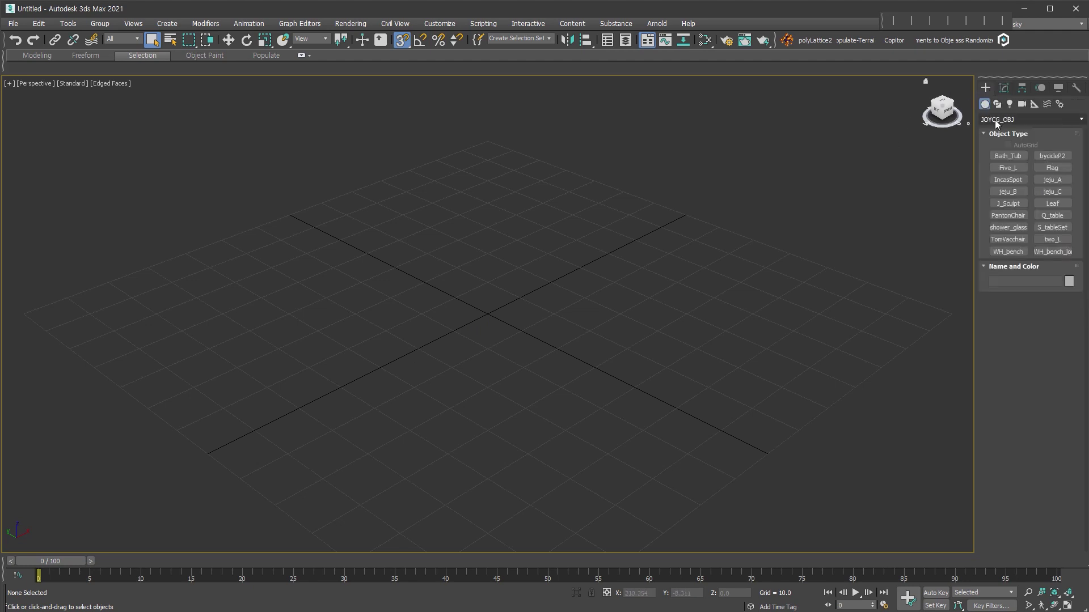
click(1022, 120)
click(1033, 131)
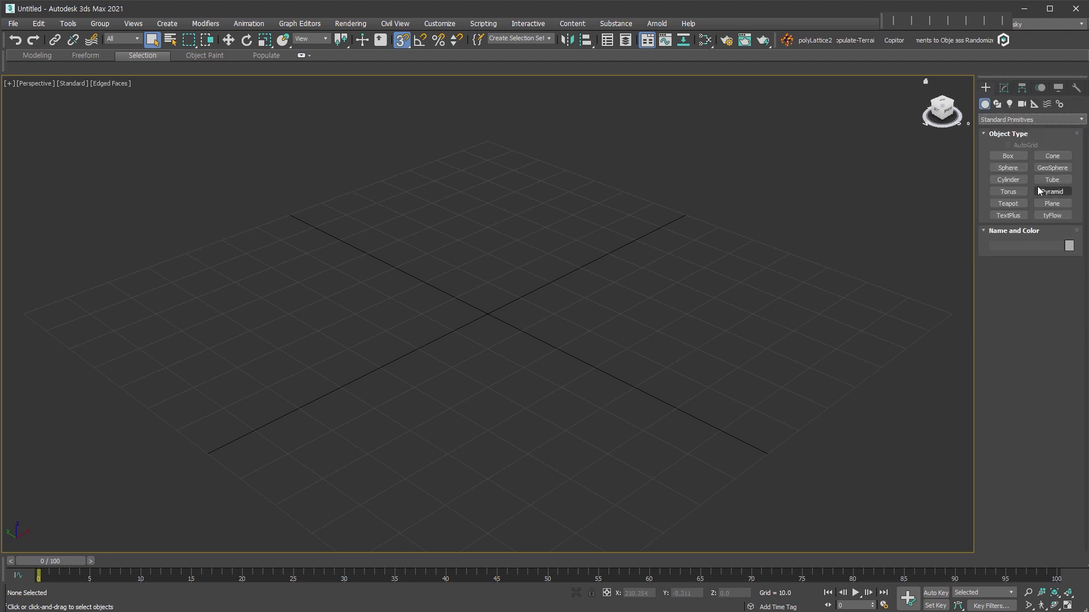
click(1007, 204)
drag(527, 381, 618, 355)
scroll(618, 356, up, 2)
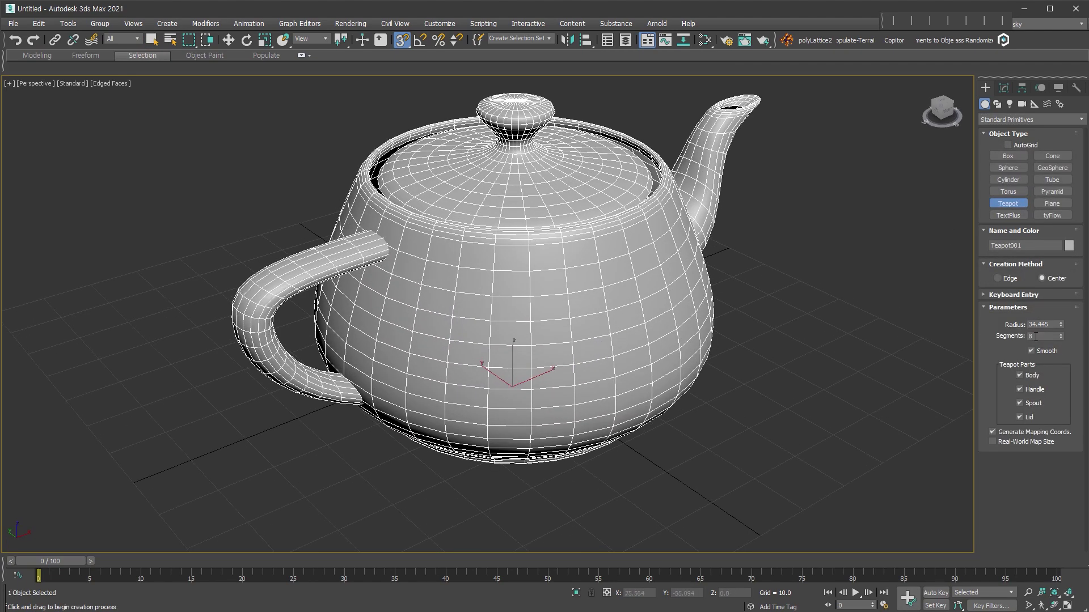
Reduce the teapot's segments to 3.
click(1060, 338)
click(1061, 338)
click(1060, 338)
click(1060, 338)
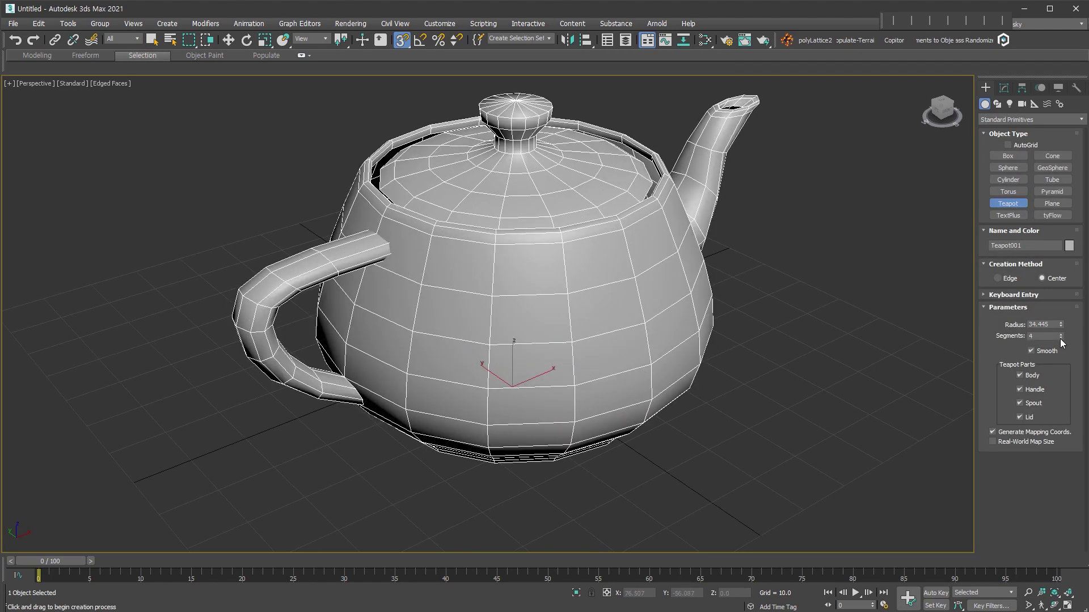
click(1060, 340)
middle_drag(806, 380, 787, 442)
alt+middle_drag(787, 443, 787, 396)
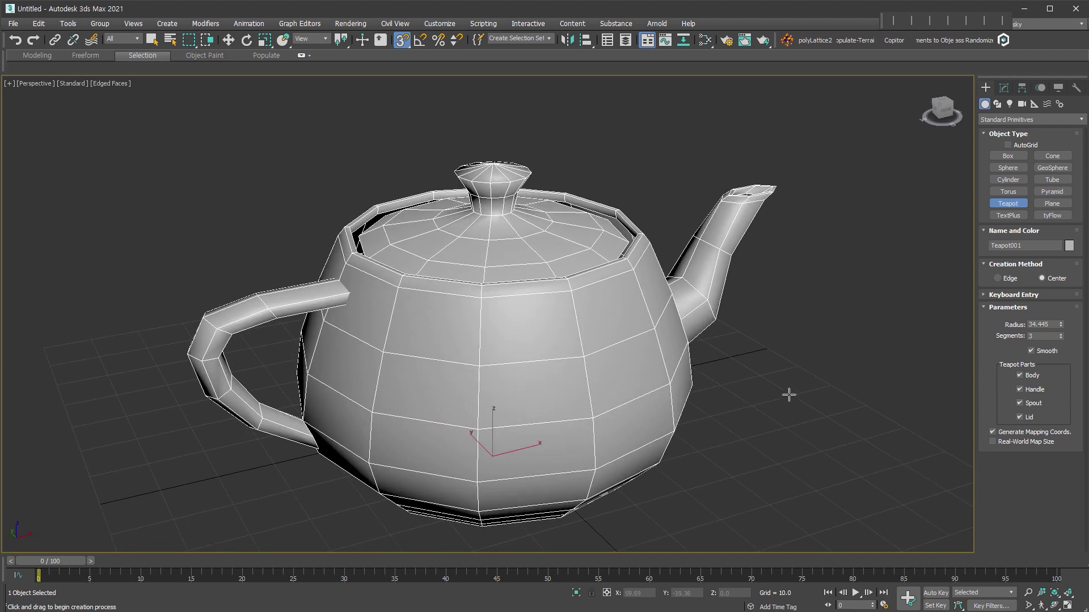
Convert the teapot to an Editable Poly and select the horizontal vertex loop around the lower middle of its body.
key(ctrl+e)
click(1001, 349)
click(383, 352)
click(372, 412)
shift+click(482, 426)
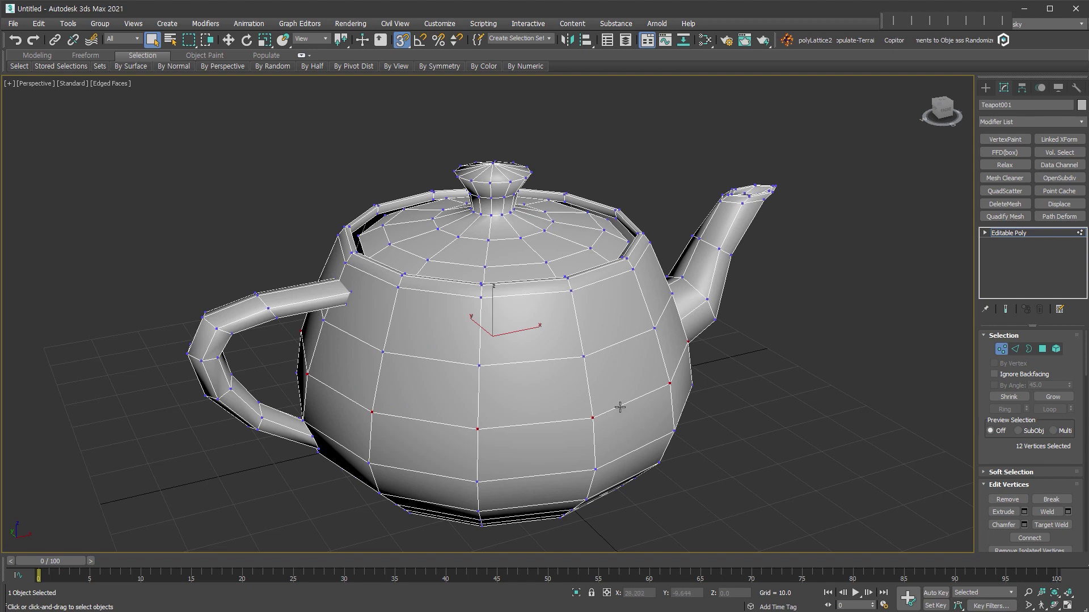
Chamfer the selected vertex loop with an amount of 4.161 and 0 segments to form diamond-shaped polygons.
right_click(593, 411)
right_click(597, 416)
right_click(595, 418)
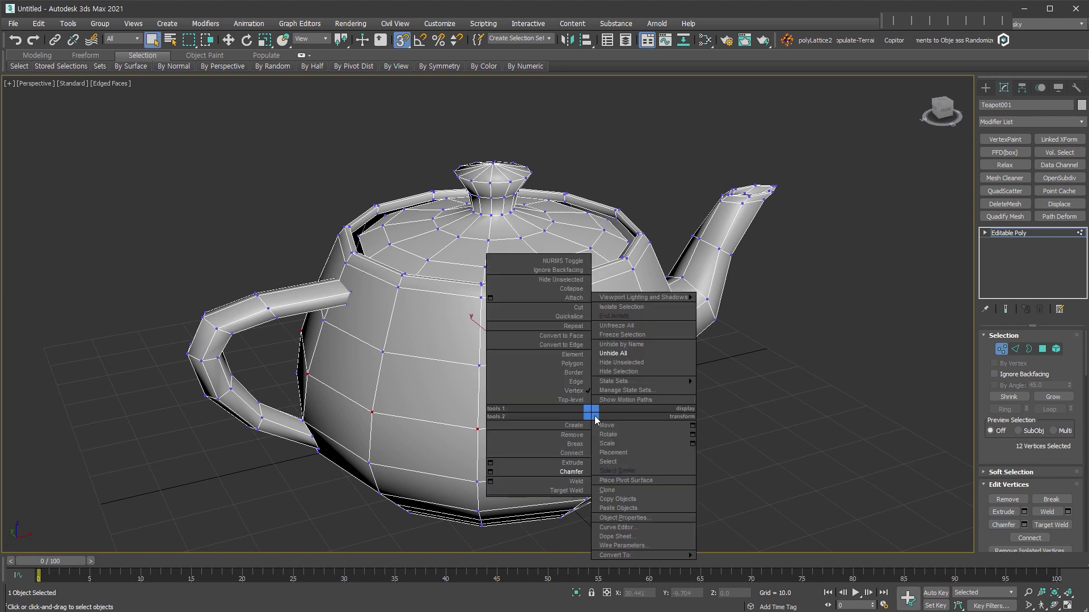
click(490, 473)
drag(514, 304, 742, 297)
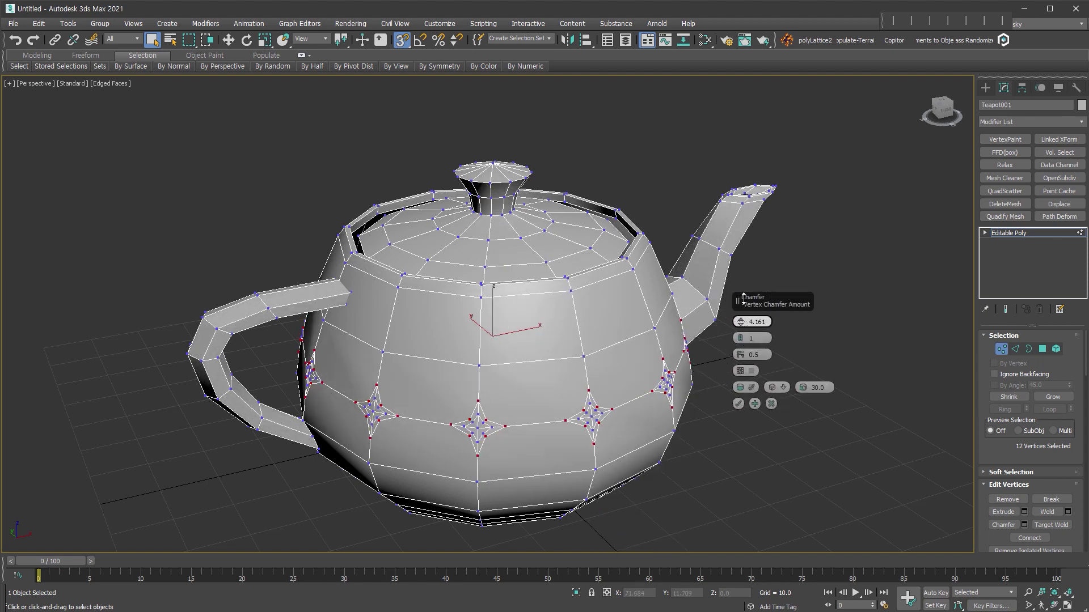
text(1)
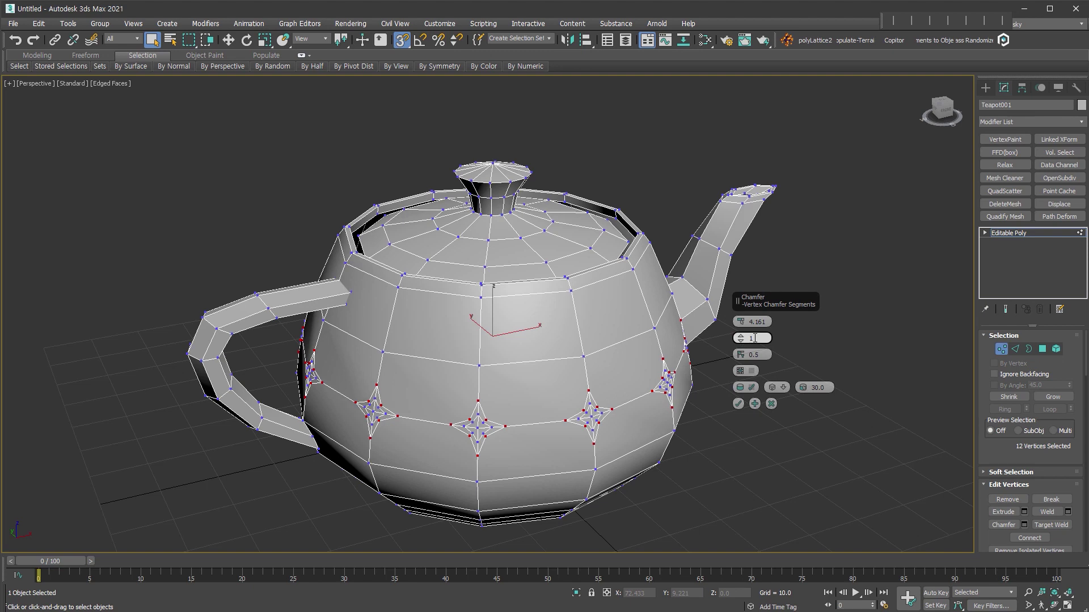
key(BackSpace)
text(0)
key(Return)
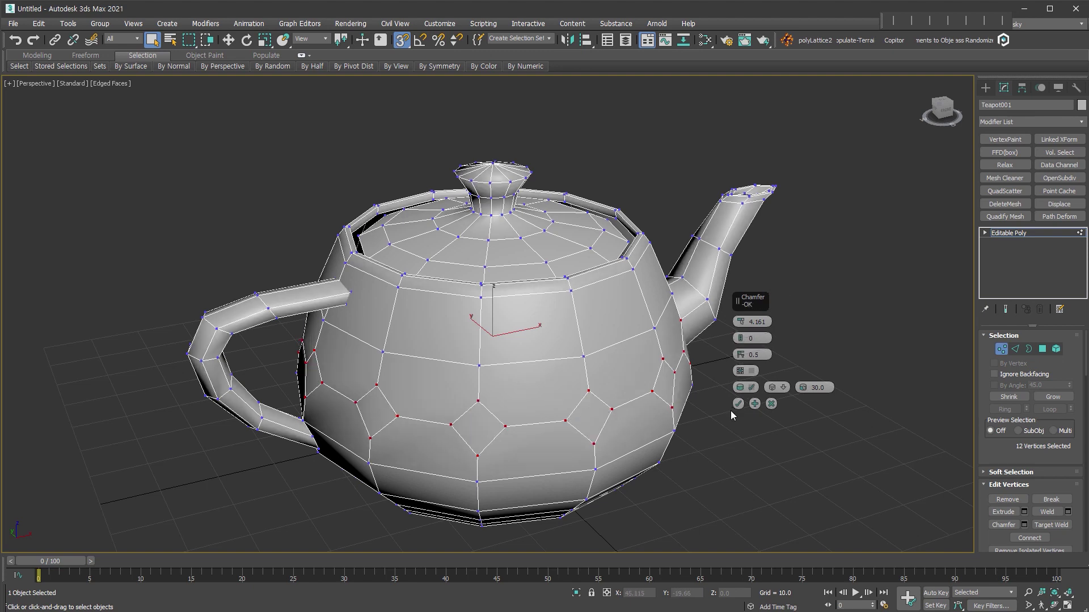
click(738, 404)
Switch to polygon level, select four of the diamond polygons one by one, and clear the selection.
alt+middle_drag(768, 413, 603, 410)
click(602, 399)
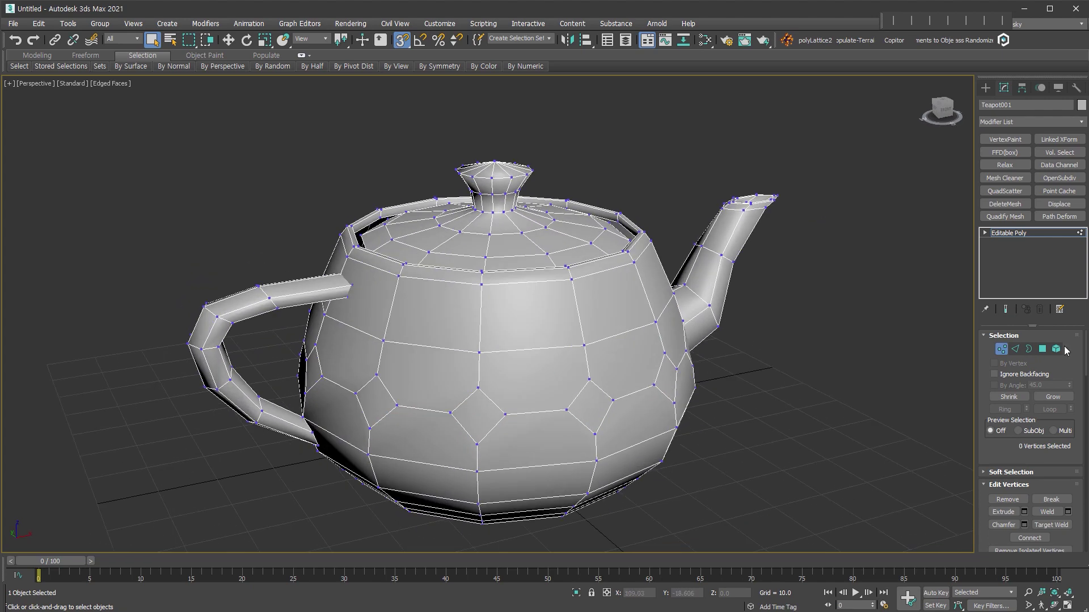
click(1041, 349)
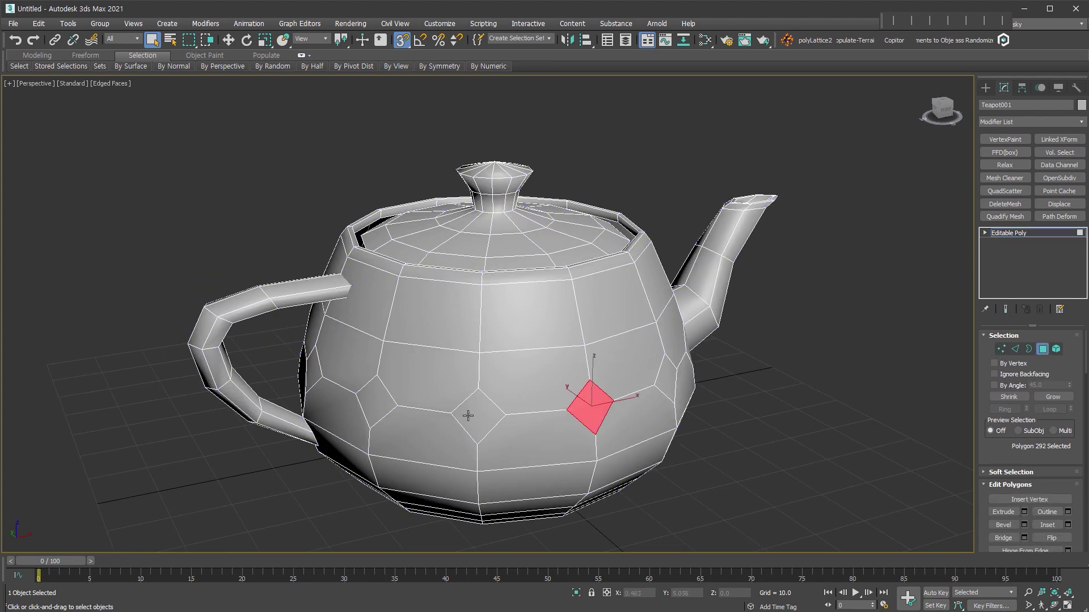
ctrl+click(473, 413)
ctrl+click(386, 402)
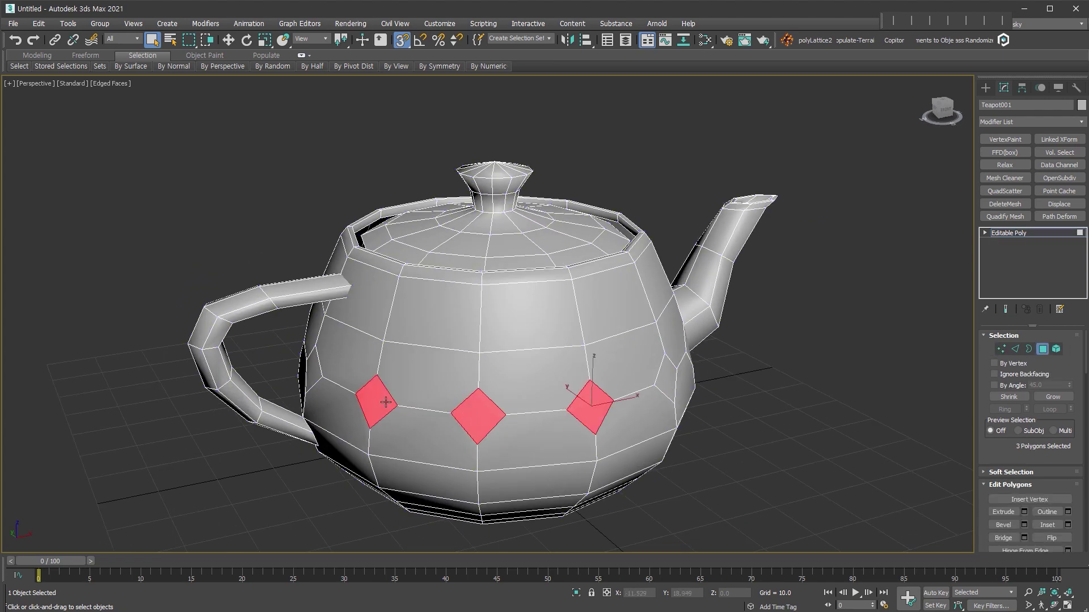
ctrl+click(670, 377)
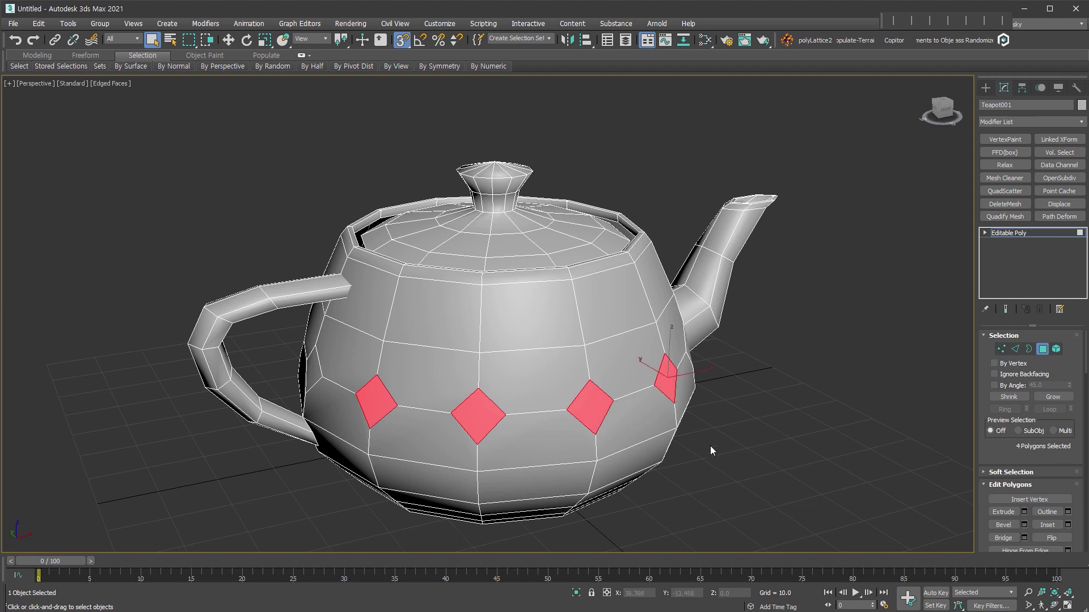
click(740, 463)
Select one diamond polygon on the teapot's body and try the Select Similar command on it.
click(591, 408)
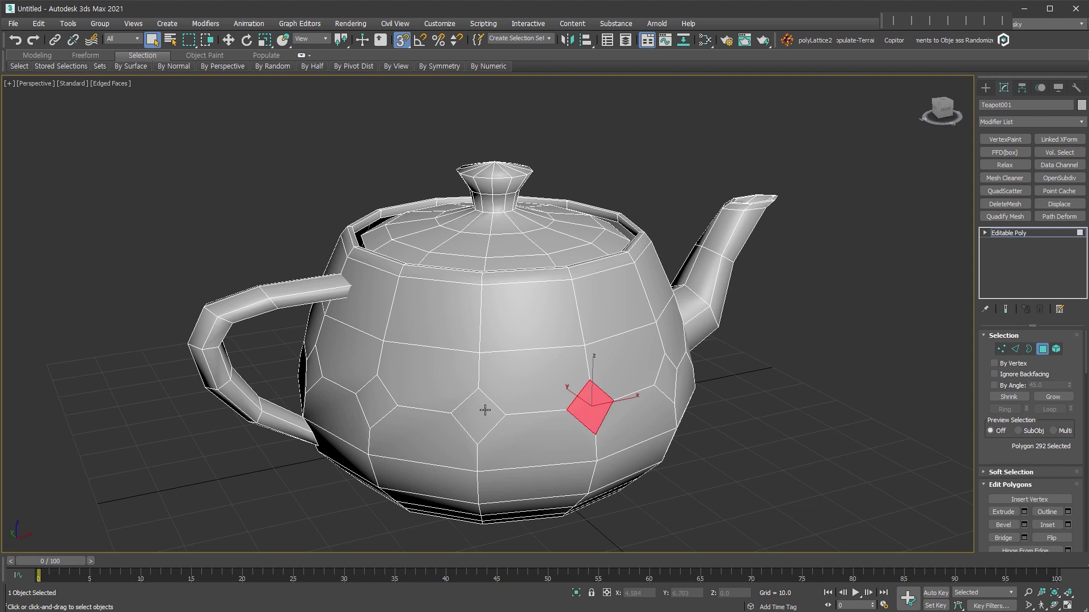
middle_drag(485, 410, 468, 390)
right_click(587, 331)
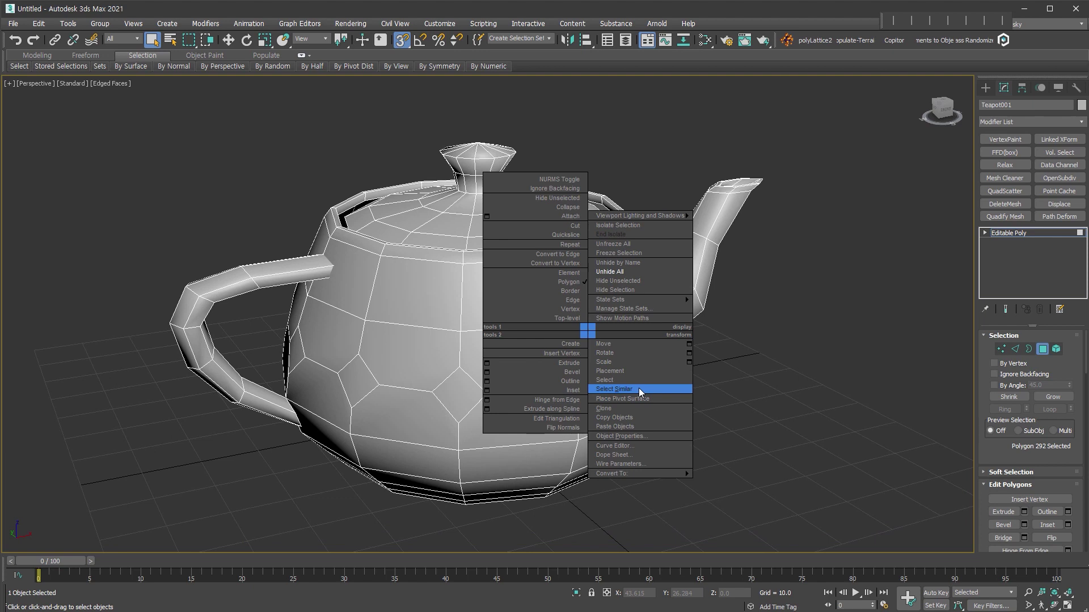
click(639, 390)
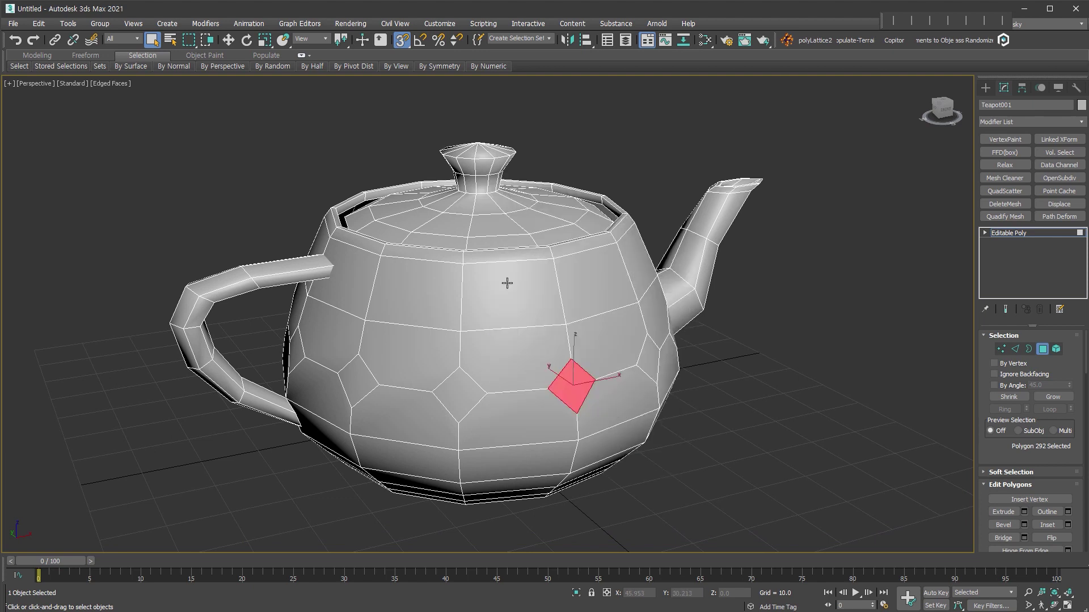
Apply Similar from the Modify Selection tools to the diamond polygon, inspect the selection around the teapot, and clear it.
click(36, 55)
mouse_move(33, 67)
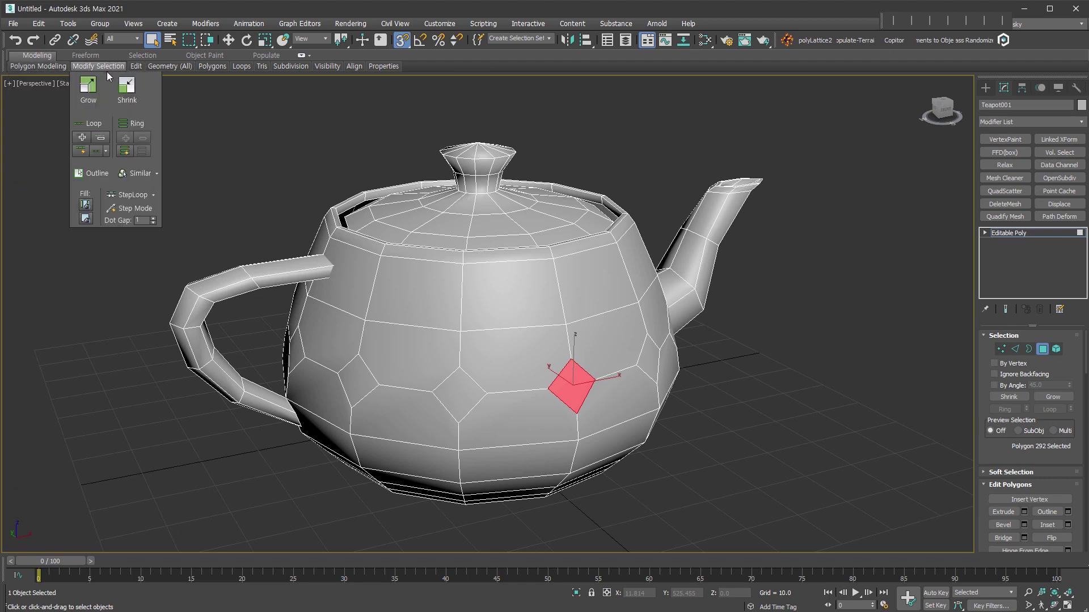
click(140, 174)
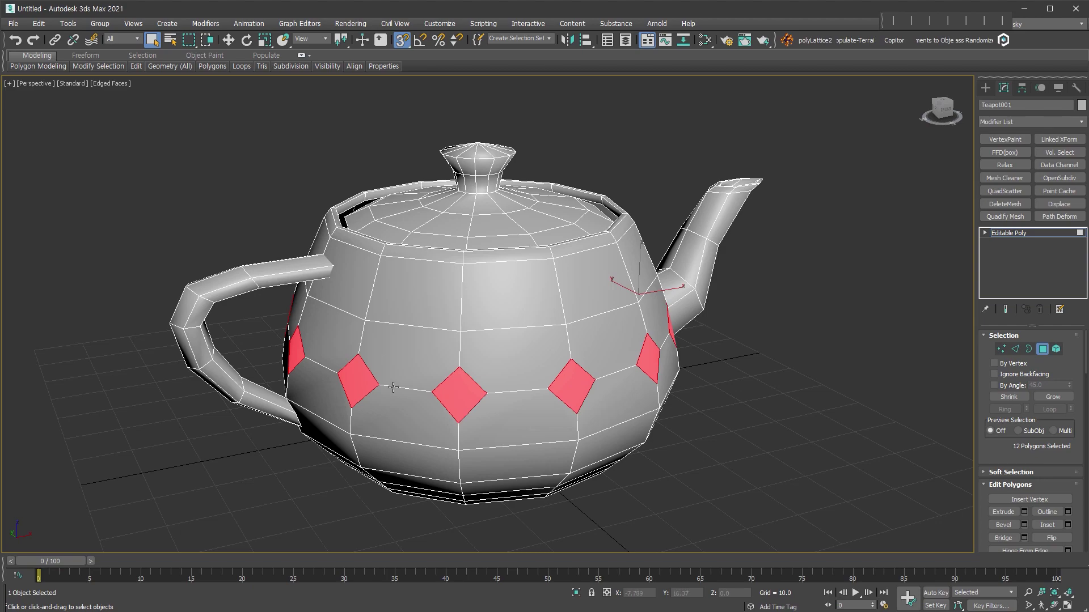
alt+middle_drag(393, 389, 654, 396)
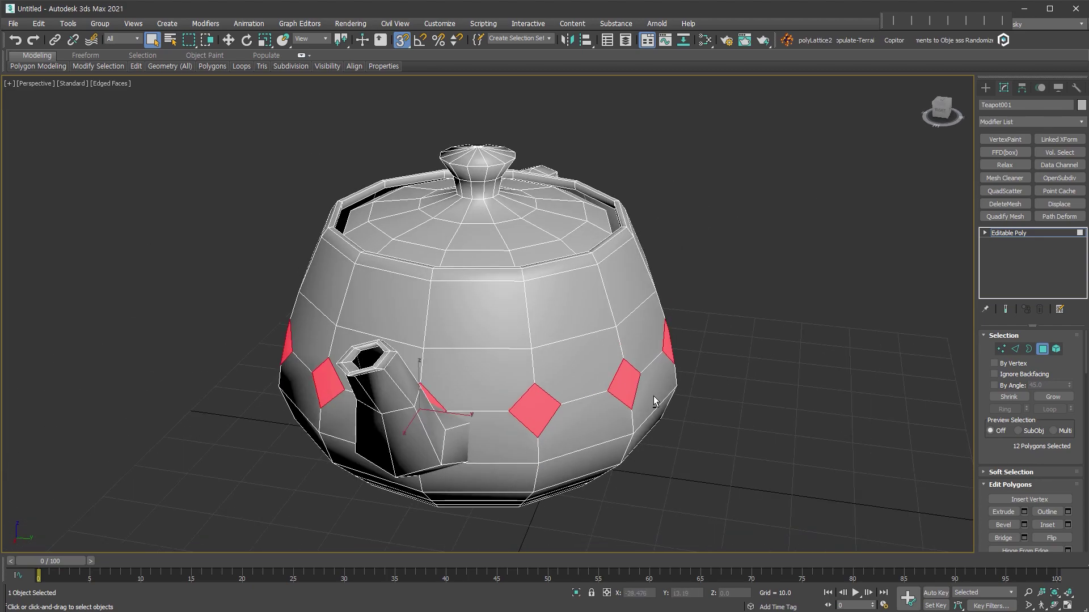
alt+middle_drag(654, 396, 751, 393)
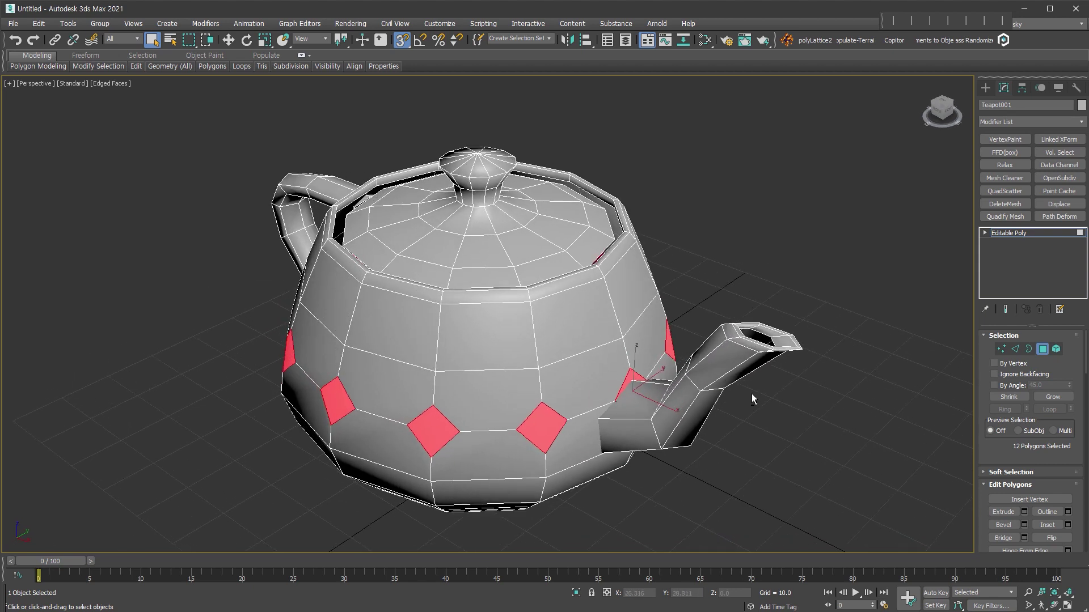
click(751, 394)
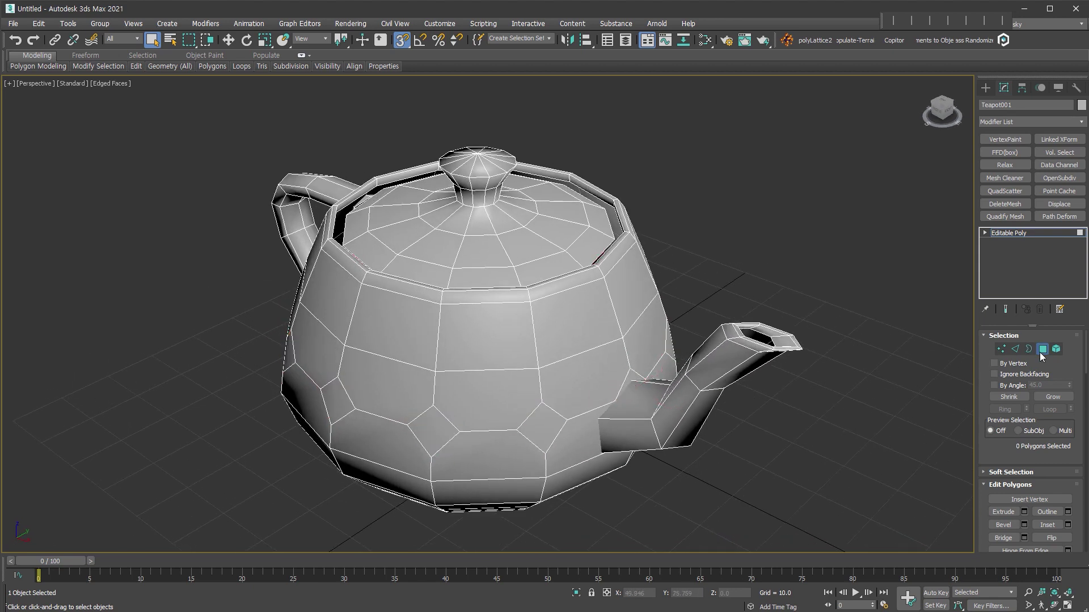
Select the diamond polygon next to the spout, extend the selection to all similar polygons, and leave polygon level.
click(556, 426)
alt+middle_drag(563, 435, 607, 336)
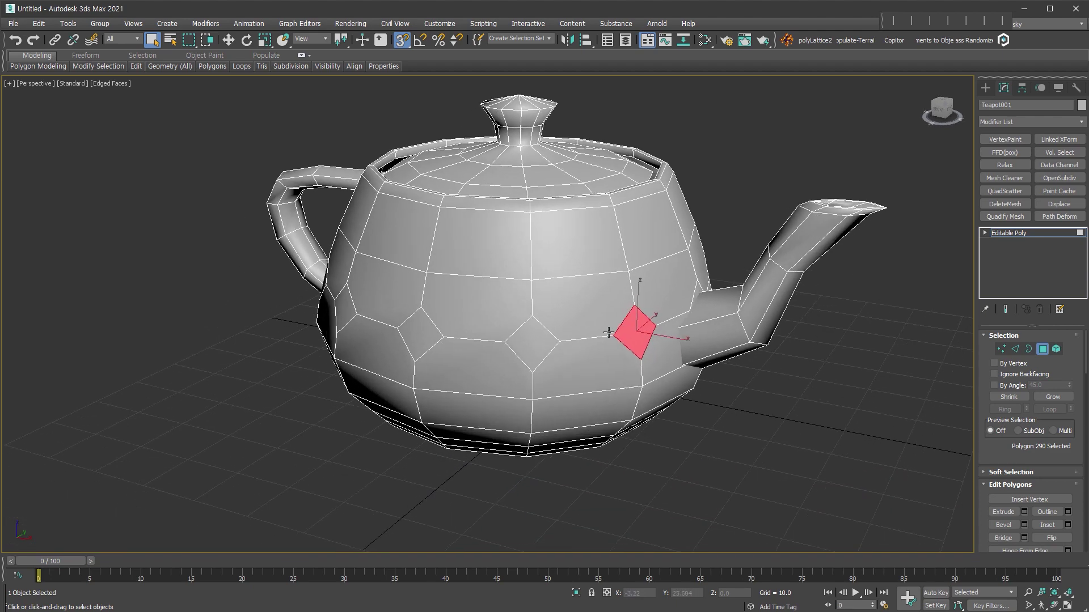
shift+click(609, 332)
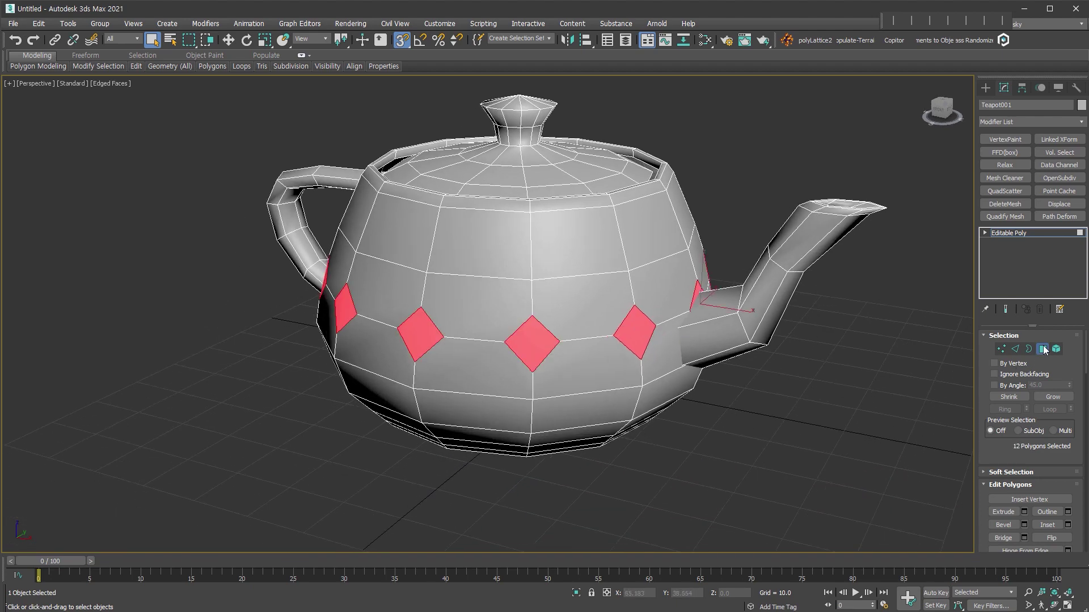
click(1043, 348)
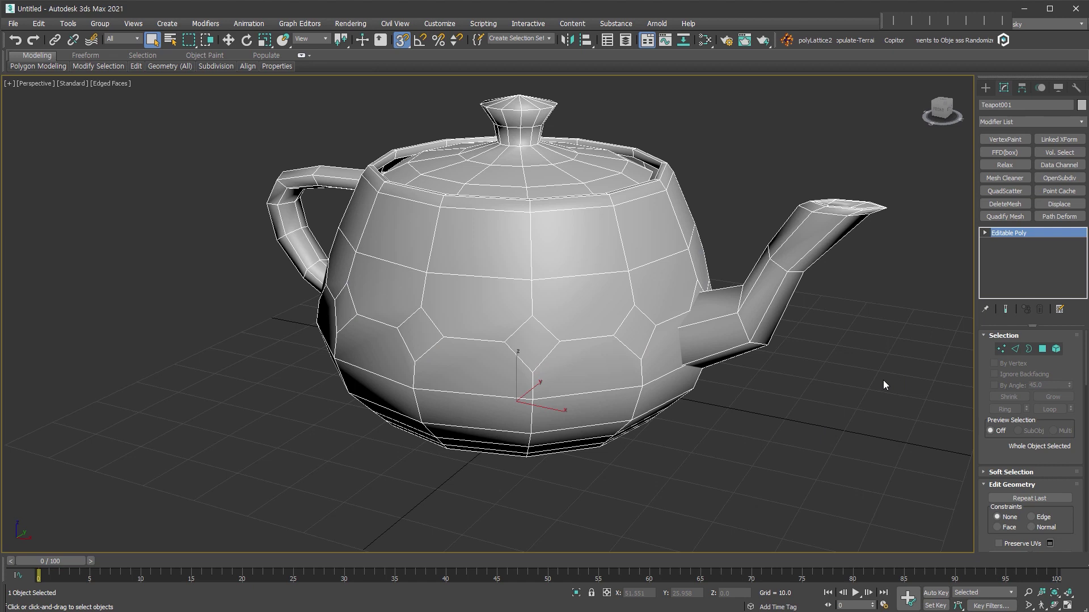